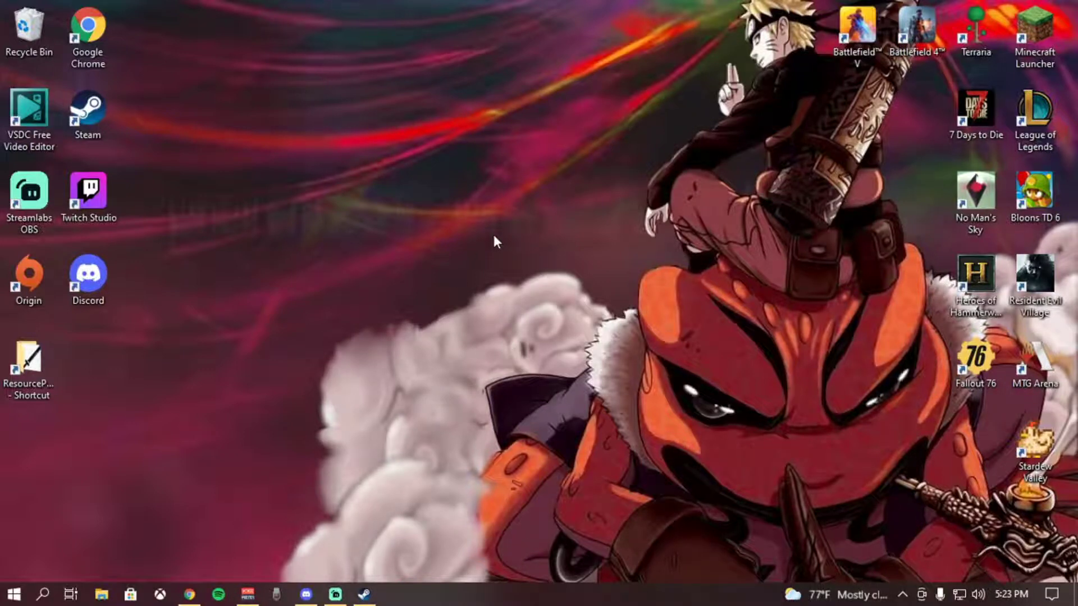
Step: Open File Explorer and go to Documents > My Games > Terraria
{"action": "left_click", "coordinate": [101, 594]}
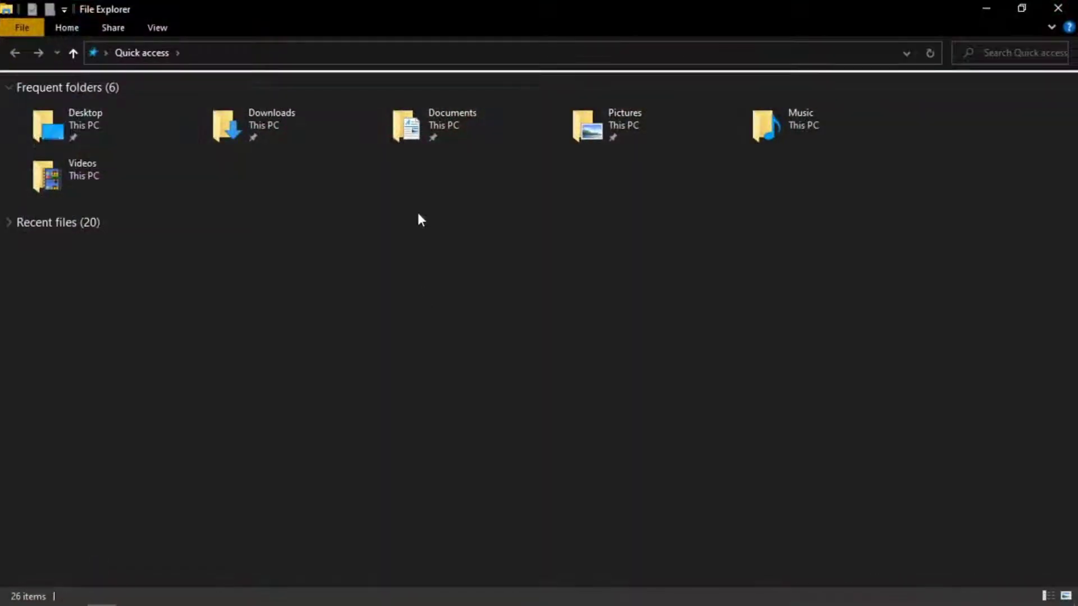
{"action": "double_click", "coordinate": [458, 127]}
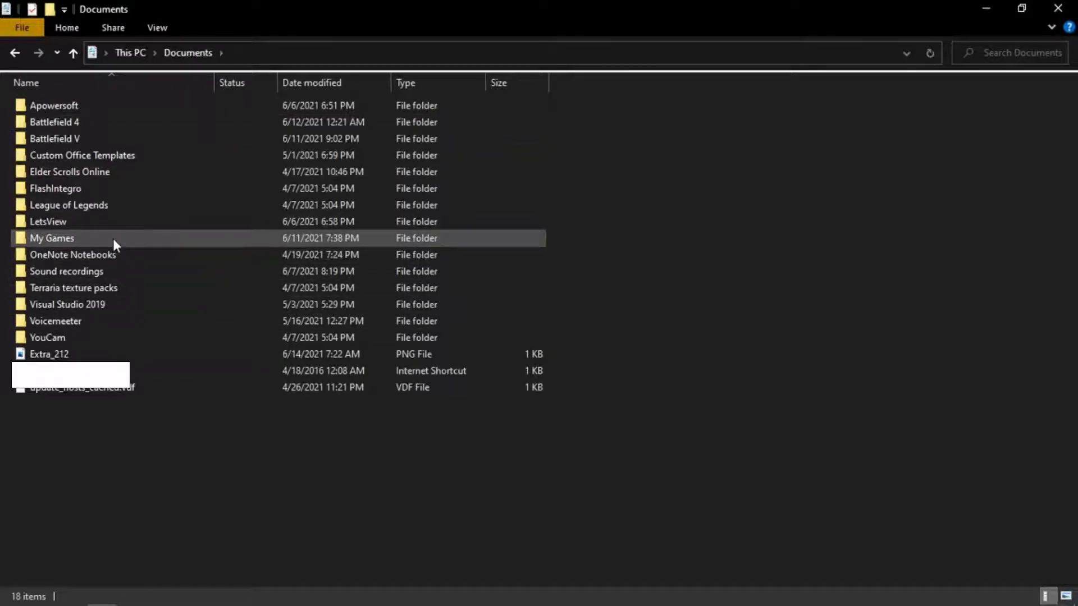
{"action": "double_click", "coordinate": [82, 239]}
{"action": "double_click", "coordinate": [96, 122]}
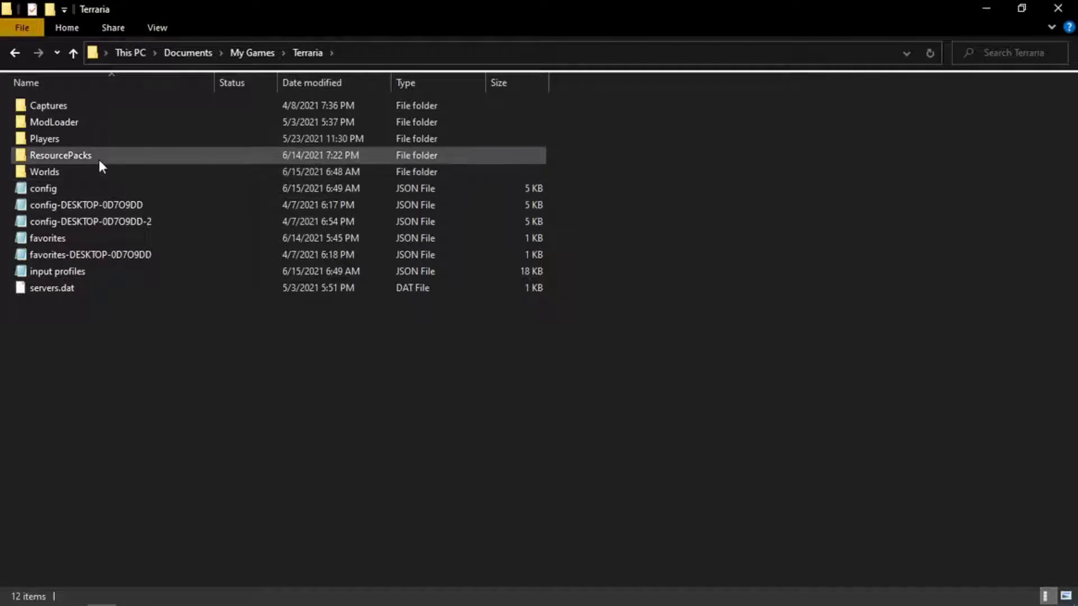
Step: Open ResourcePacks and create a new folder named 'Tutorial' in it
{"action": "mouse_move", "coordinate": [99, 159]}
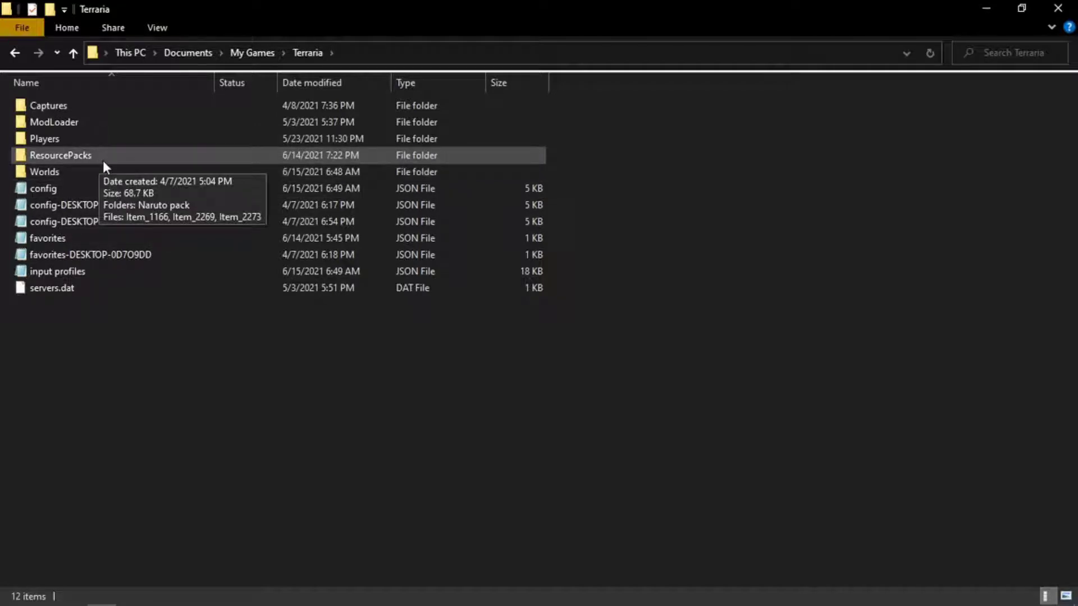
{"action": "double_click", "coordinate": [103, 160]}
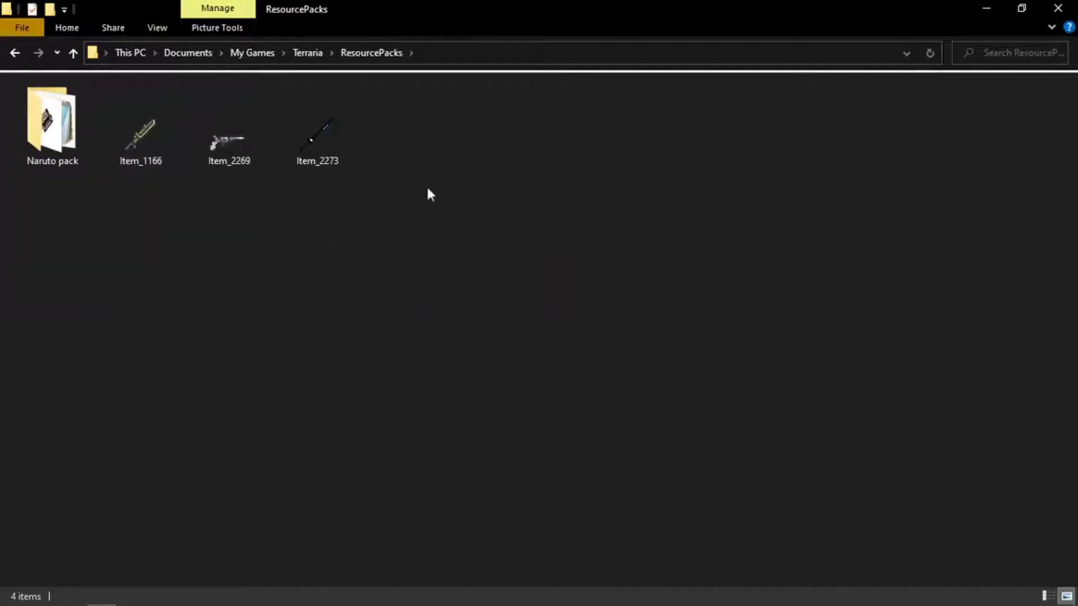
{"action": "right_click", "coordinate": [478, 168]}
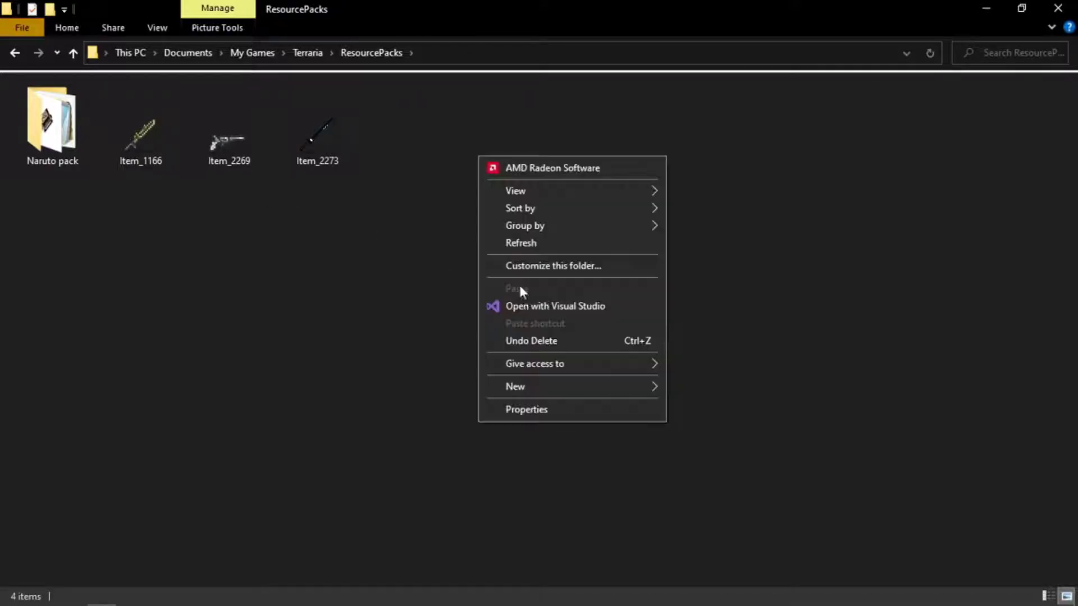
{"action": "mouse_move", "coordinate": [571, 388]}
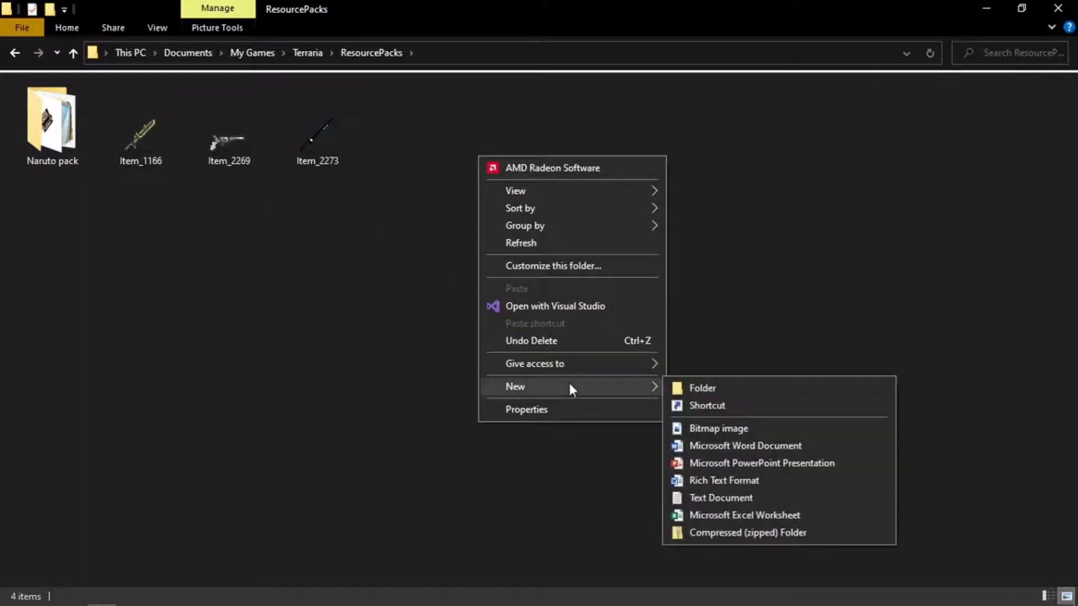
{"action": "left_click", "coordinate": [714, 387]}
{"action": "key", "text": "BackSpace"}
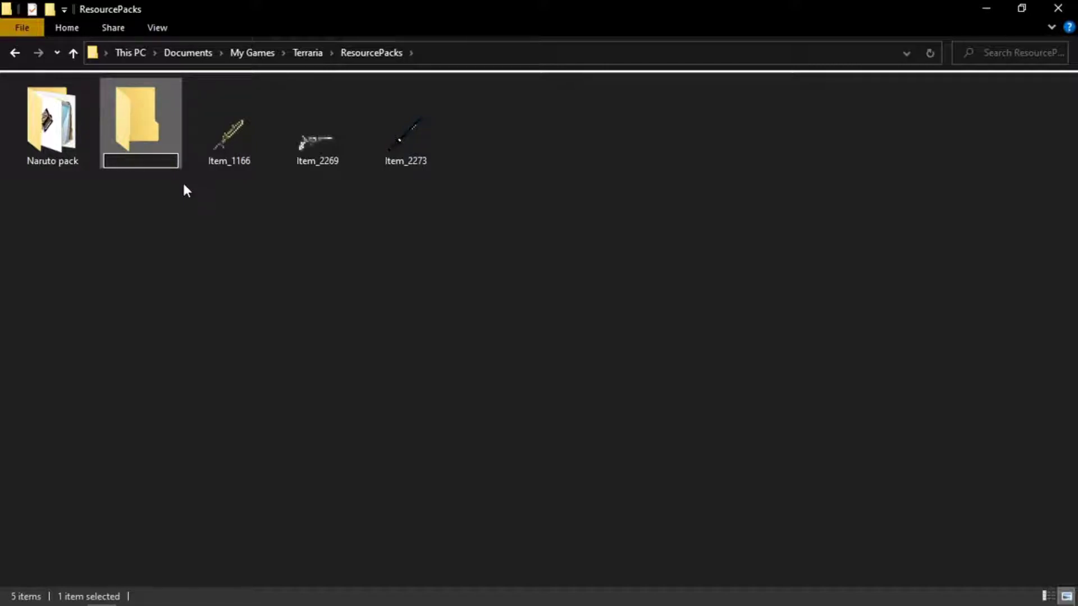
{"action": "type", "text": "T"}
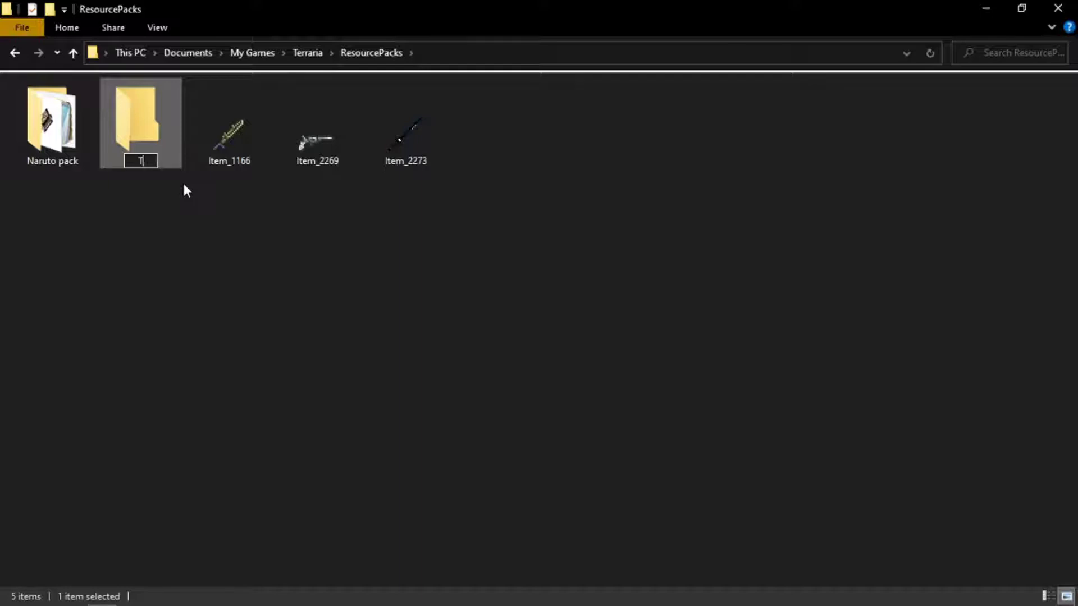
{"action": "type", "text": "utorial"}
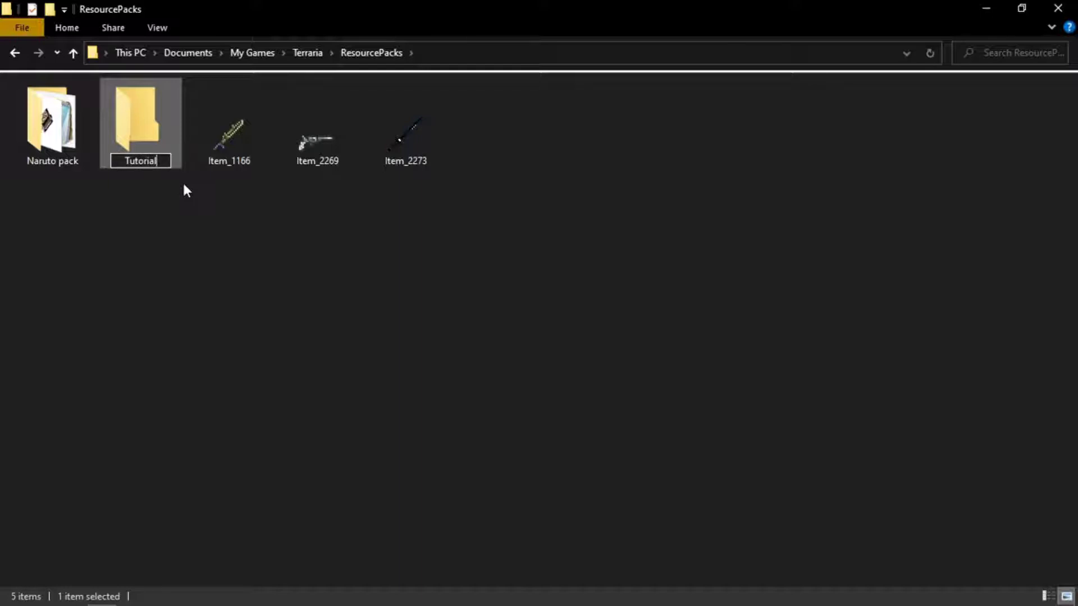
{"action": "key", "text": "Return"}
{"action": "left_click", "coordinate": [252, 311]}
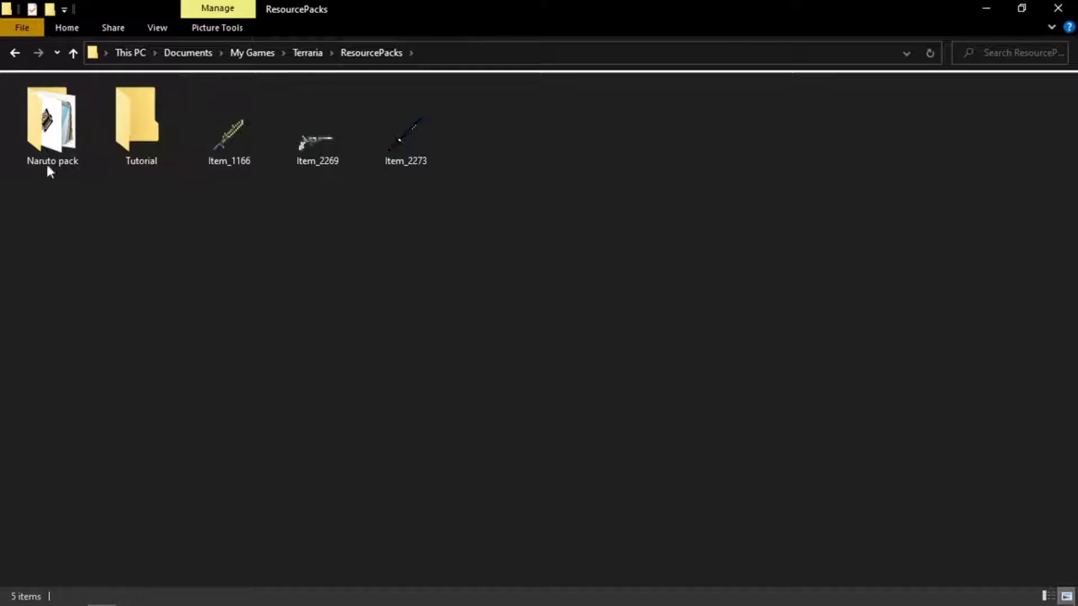
Step: Inside Tutorial, create a folder named 'Content' and open it
{"action": "double_click", "coordinate": [143, 134]}
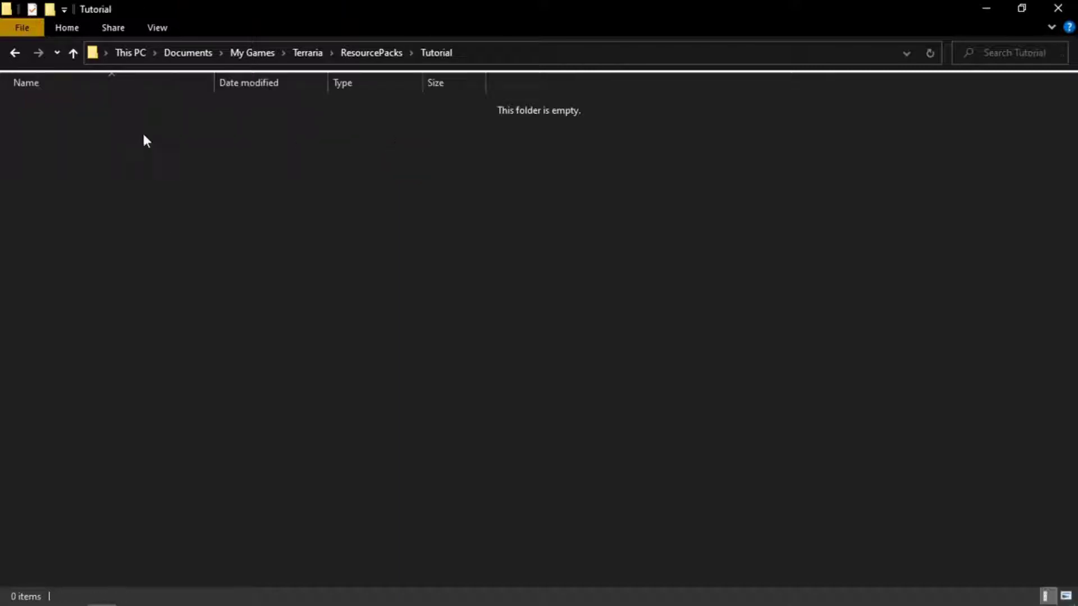
{"action": "right_click", "coordinate": [180, 167]}
{"action": "mouse_move", "coordinate": [245, 396]}
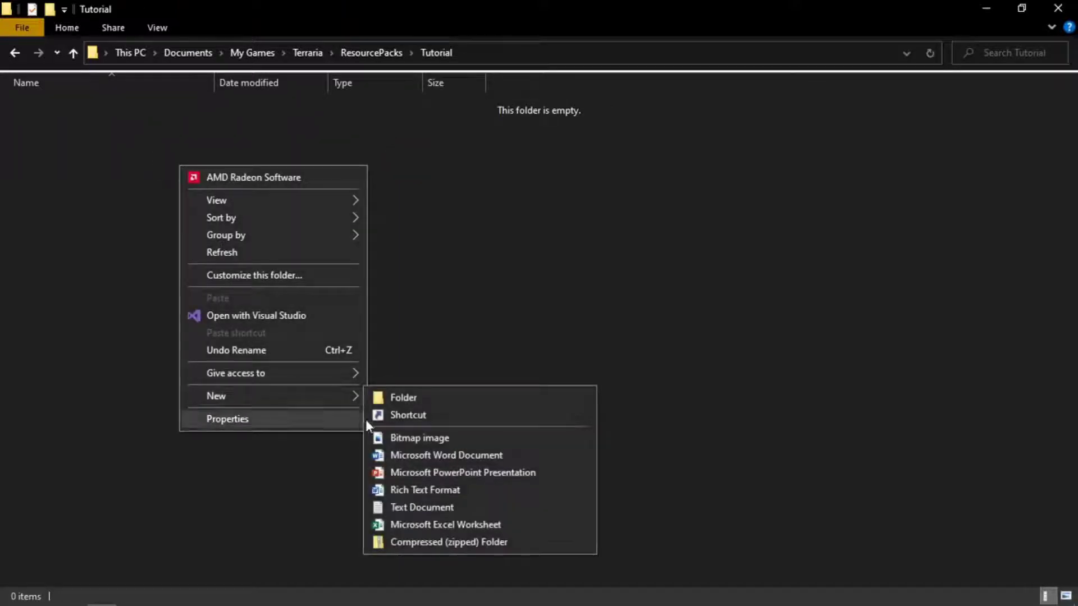
{"action": "left_click", "coordinate": [444, 398]}
{"action": "key", "text": "BackSpace"}
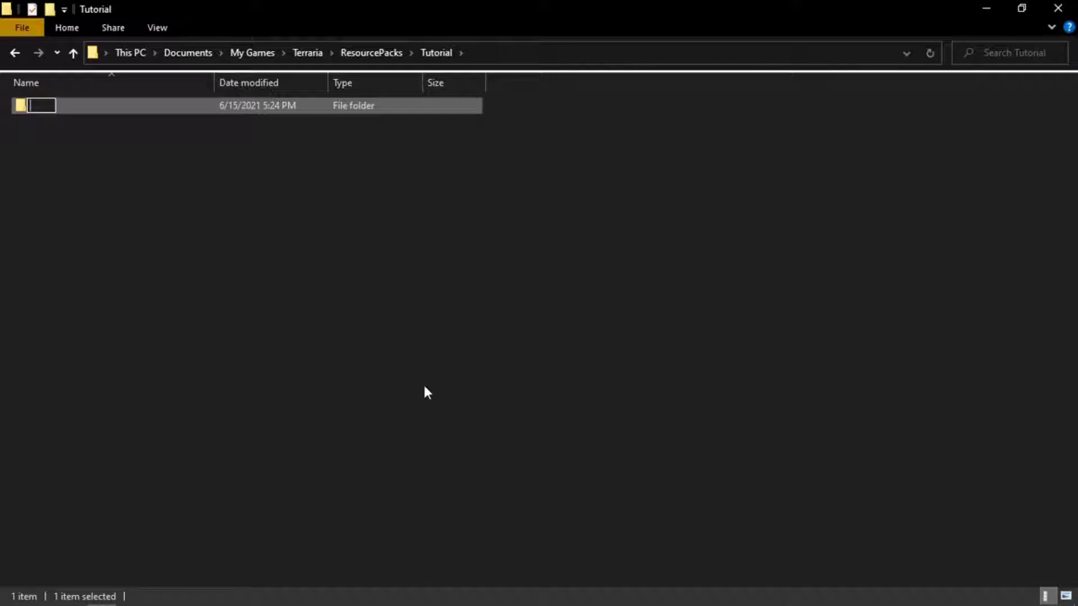
{"action": "type", "text": "Content"}
{"action": "key", "text": "Return"}
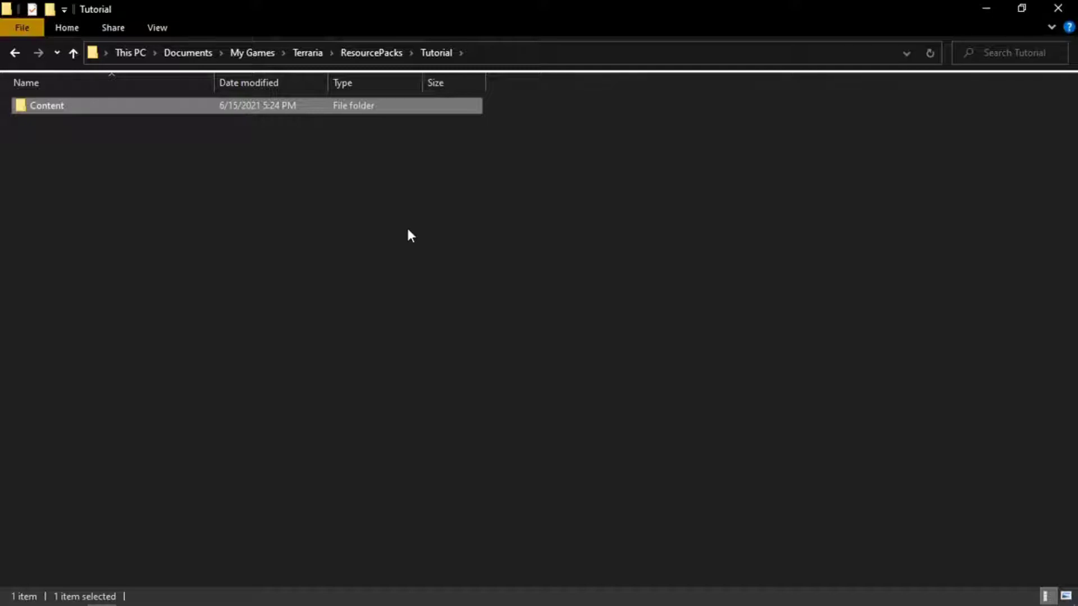
{"action": "double_click", "coordinate": [386, 110]}
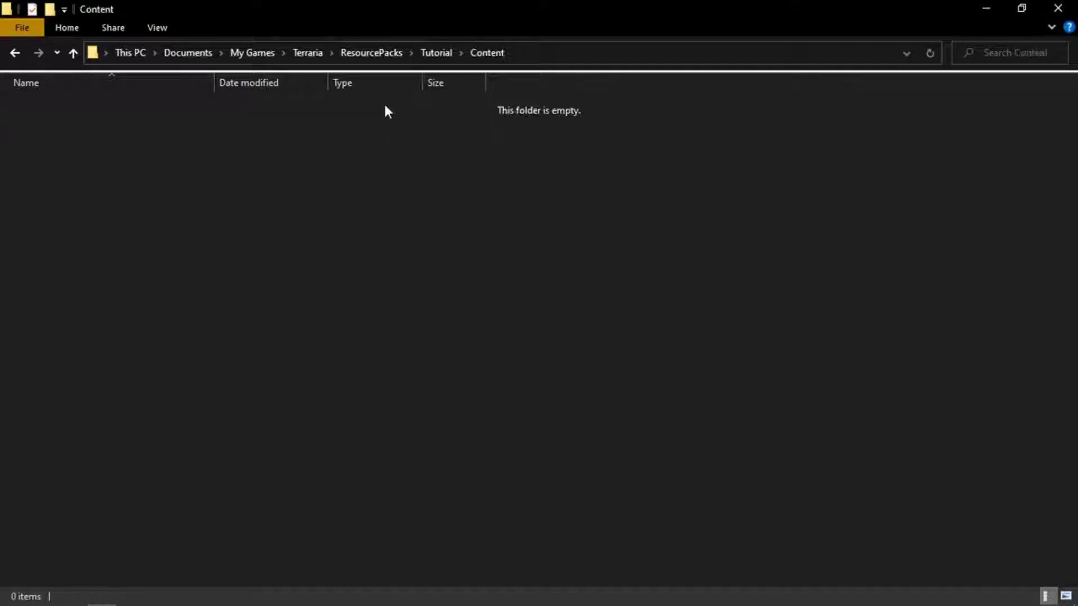
Step: Create a new folder named 'Images' inside Content
{"action": "right_click", "coordinate": [365, 217]}
{"action": "mouse_move", "coordinate": [443, 447]}
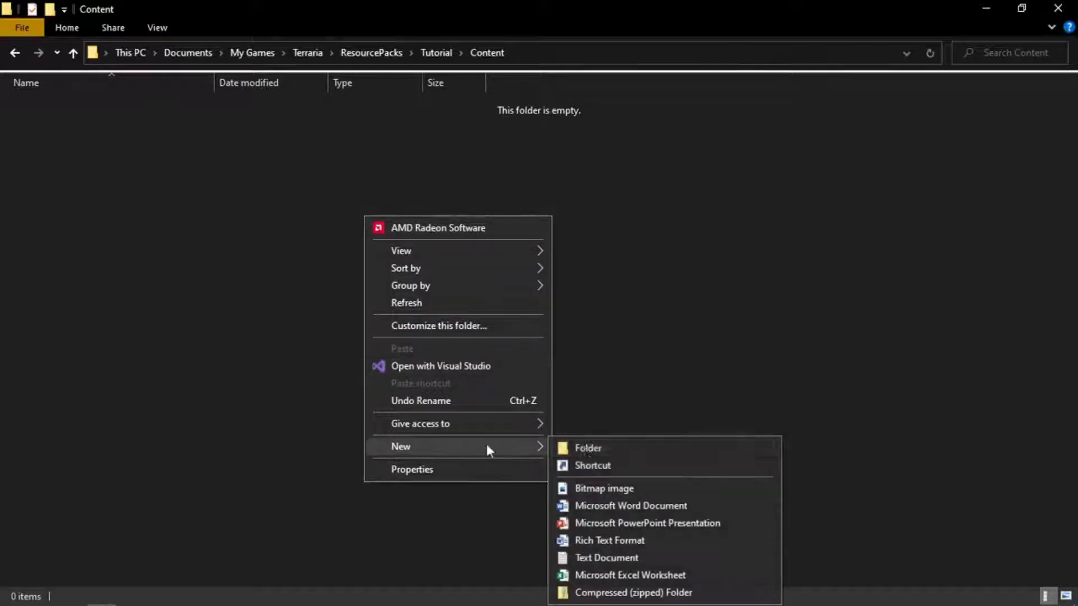
{"action": "left_click", "coordinate": [588, 448]}
{"action": "key", "text": "BackSpace"}
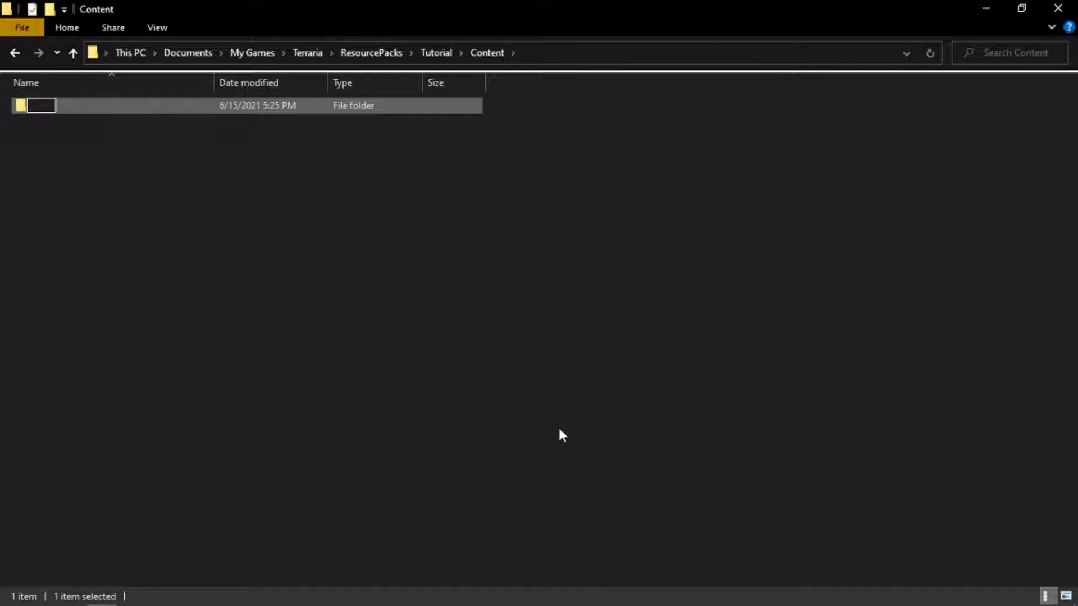
{"action": "type", "text": "Images"}
{"action": "key", "text": "Return"}
Step: Create a second folder named 'Localization' inside Content
{"action": "right_click", "coordinate": [546, 315]}
{"action": "mouse_move", "coordinate": [605, 552]}
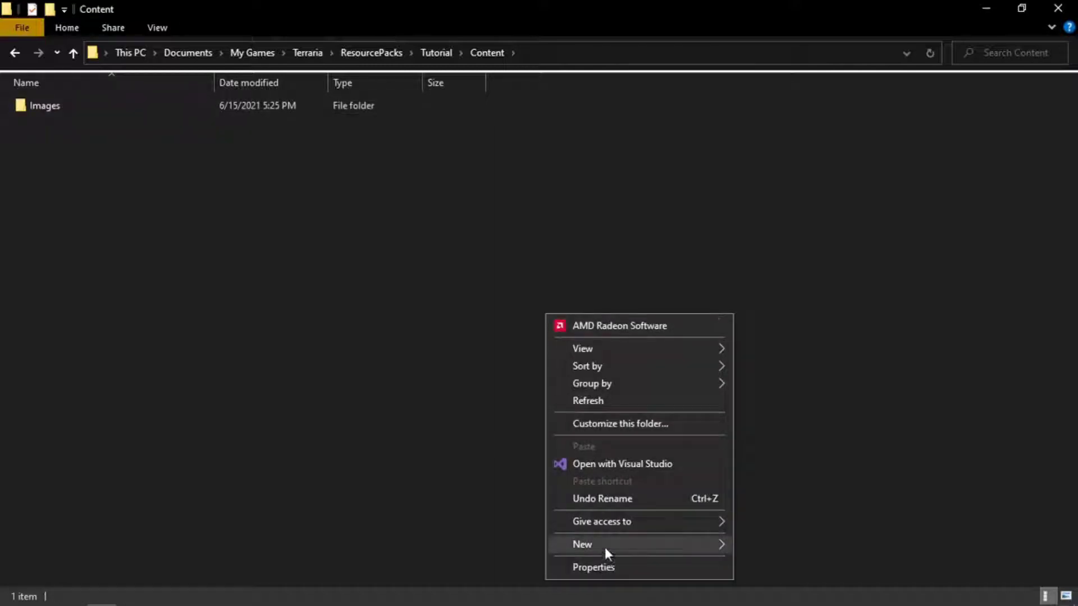
{"action": "left_click", "coordinate": [796, 398]}
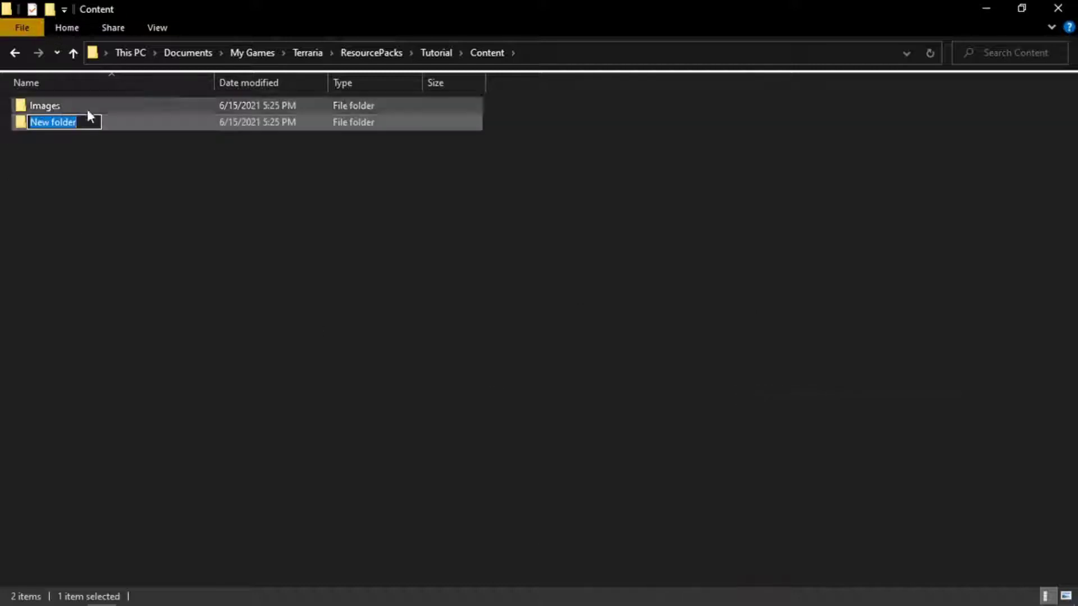
{"action": "key", "text": "BackSpace"}
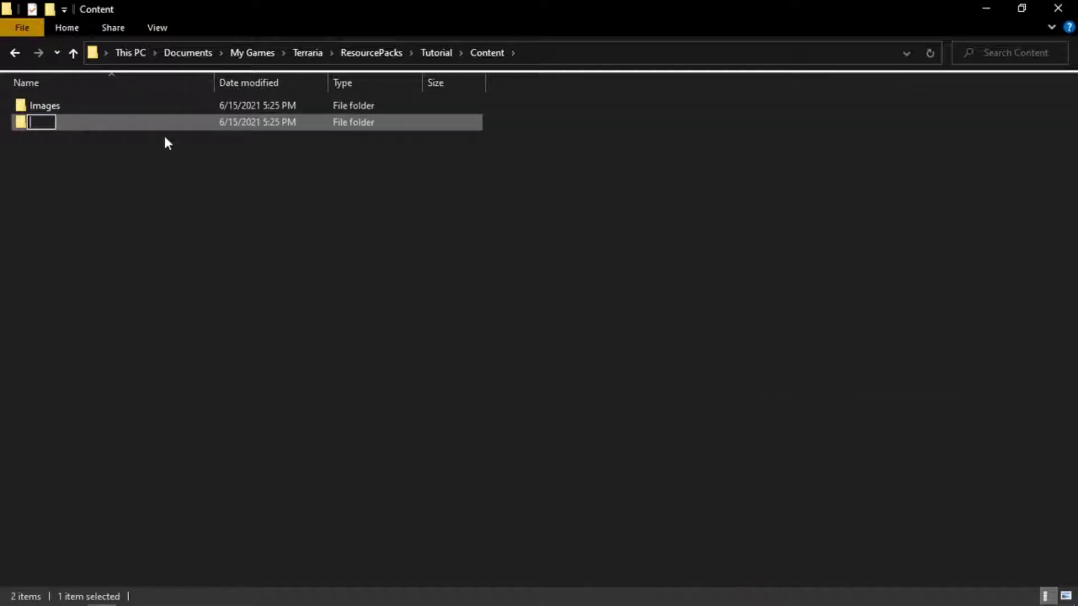
{"action": "type", "text": "Localization"}
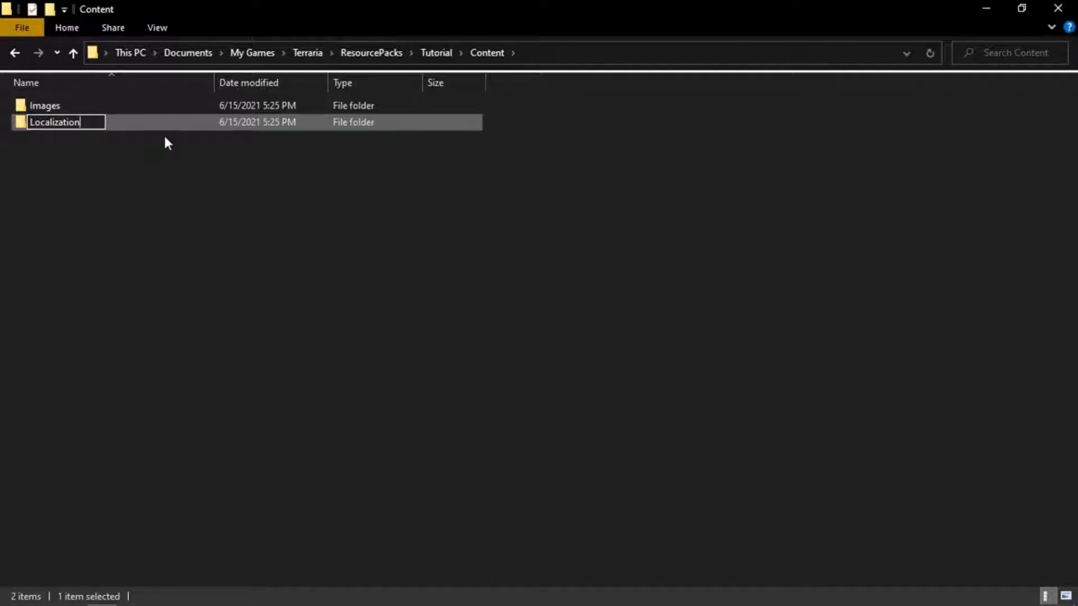
{"action": "key", "text": "Return"}
Step: Create a third folder named 'Music' inside Content
{"action": "right_click", "coordinate": [121, 236]}
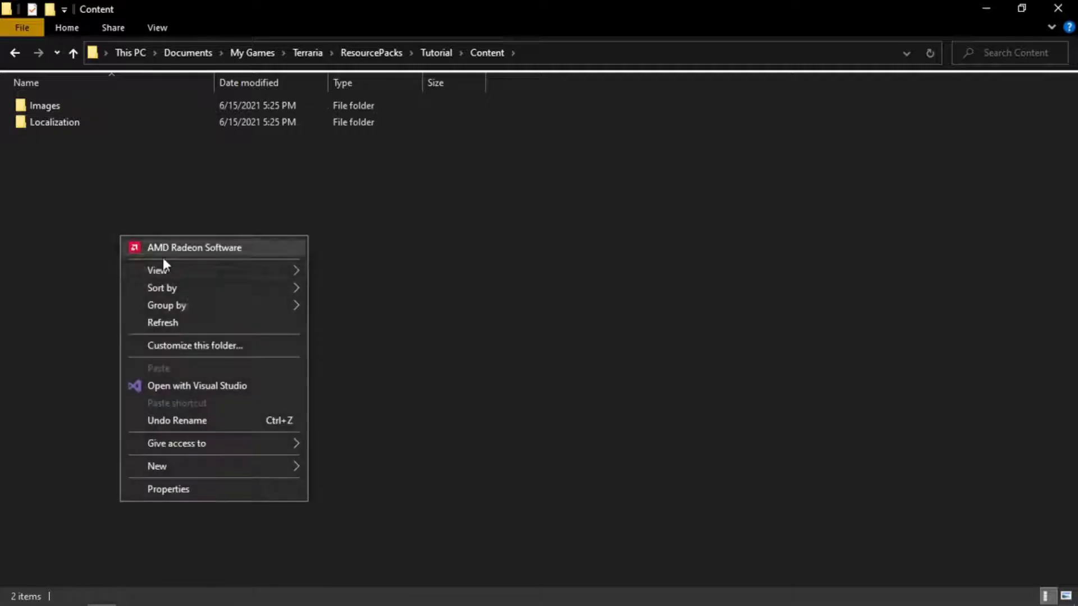
{"action": "mouse_move", "coordinate": [281, 464]}
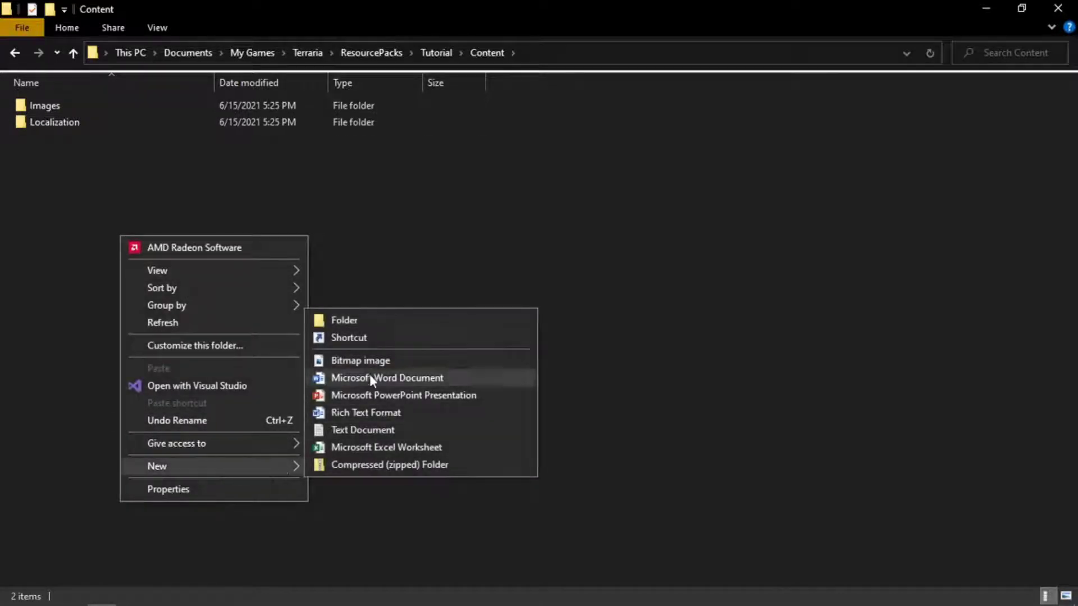
{"action": "left_click", "coordinate": [392, 324]}
{"action": "key", "text": "BackSpace"}
{"action": "type", "text": "Music"}
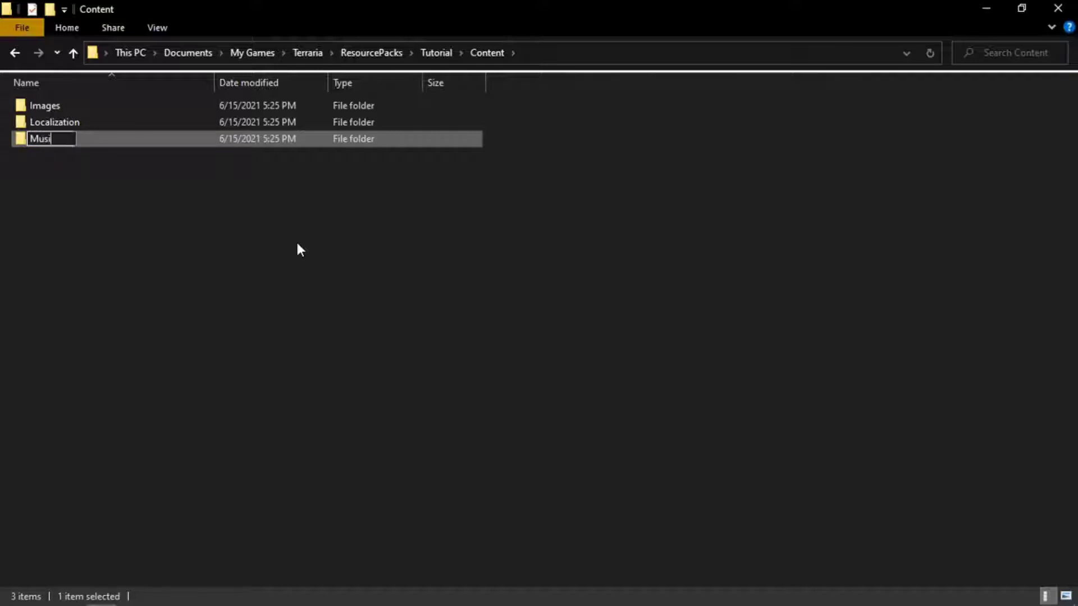
{"action": "key", "text": "Return"}
{"action": "left_click", "coordinate": [299, 244]}
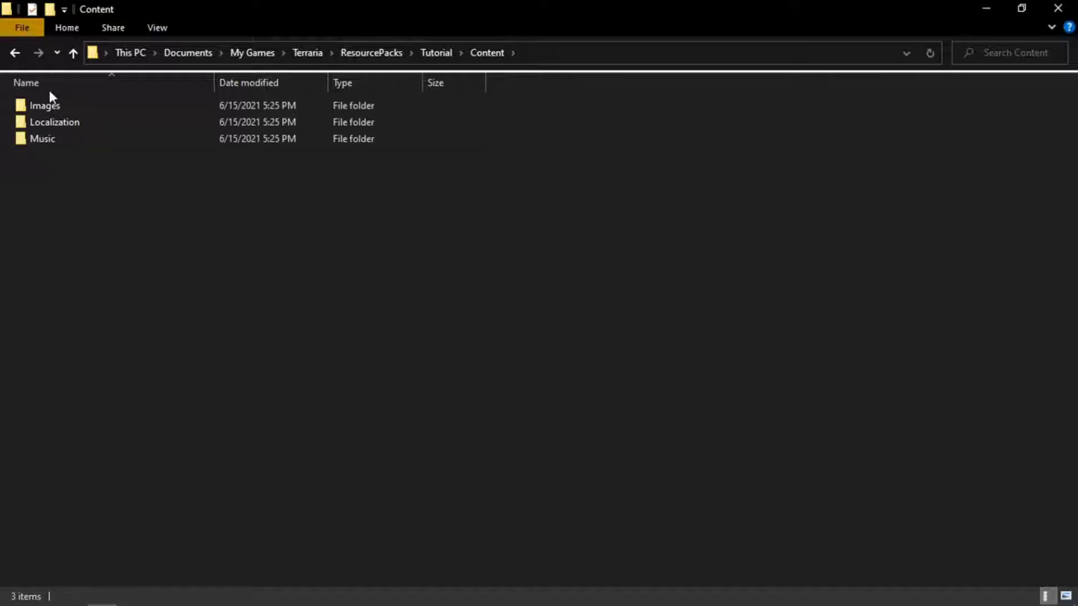
Step: Check that Tutorial > Content > Images is empty, then return to ResourcePacks
{"action": "left_click", "coordinate": [22, 54]}
{"action": "left_click", "coordinate": [21, 53]}
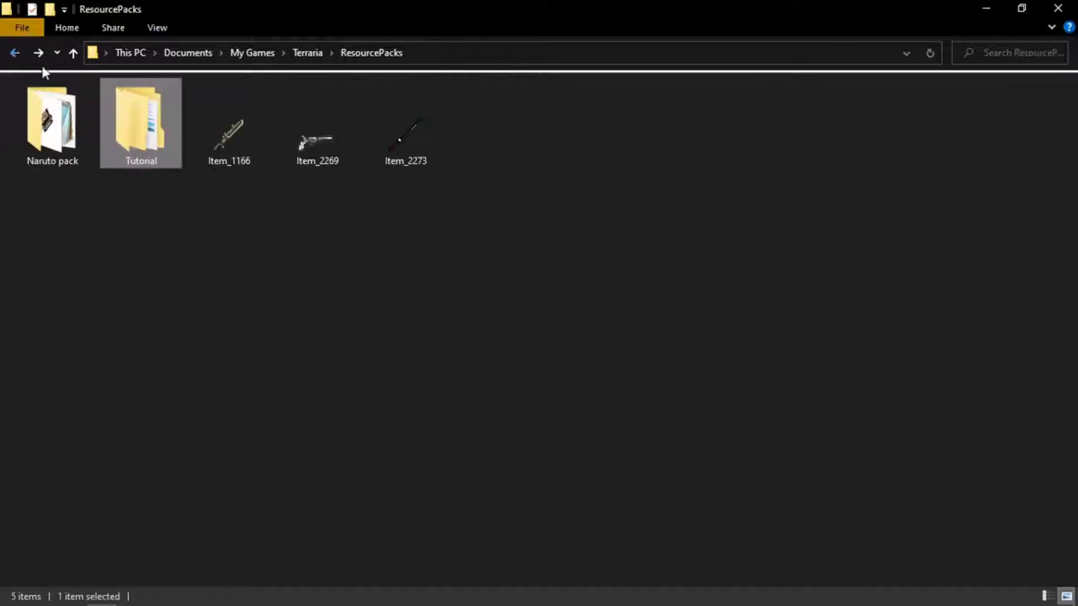
{"action": "double_click", "coordinate": [147, 150]}
{"action": "double_click", "coordinate": [92, 106]}
{"action": "double_click", "coordinate": [95, 107]}
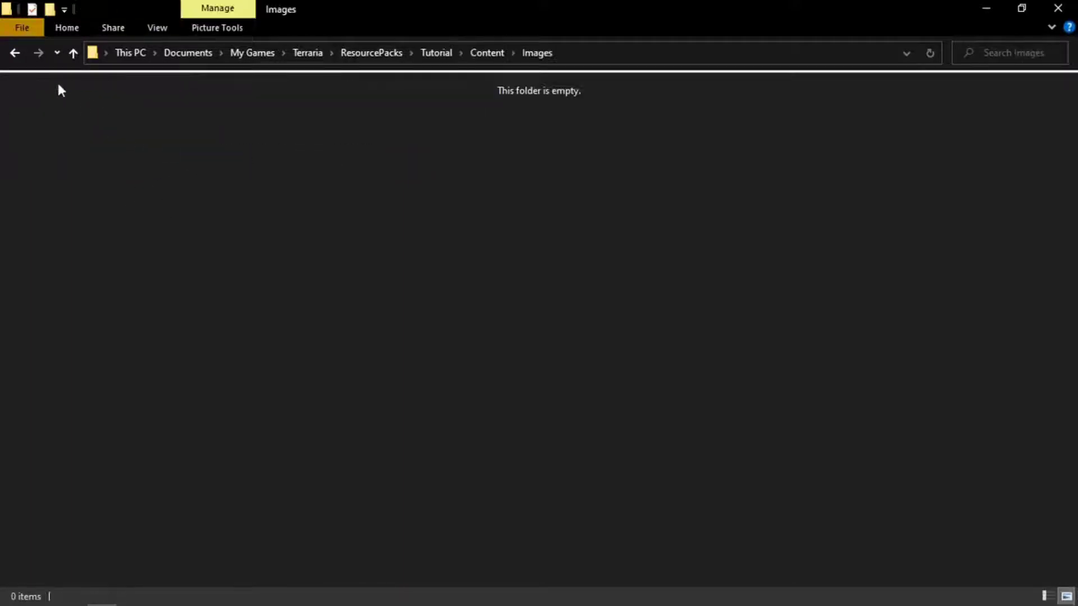
{"action": "left_click", "coordinate": [18, 52]}
{"action": "left_click", "coordinate": [18, 52]}
{"action": "left_click", "coordinate": [17, 52]}
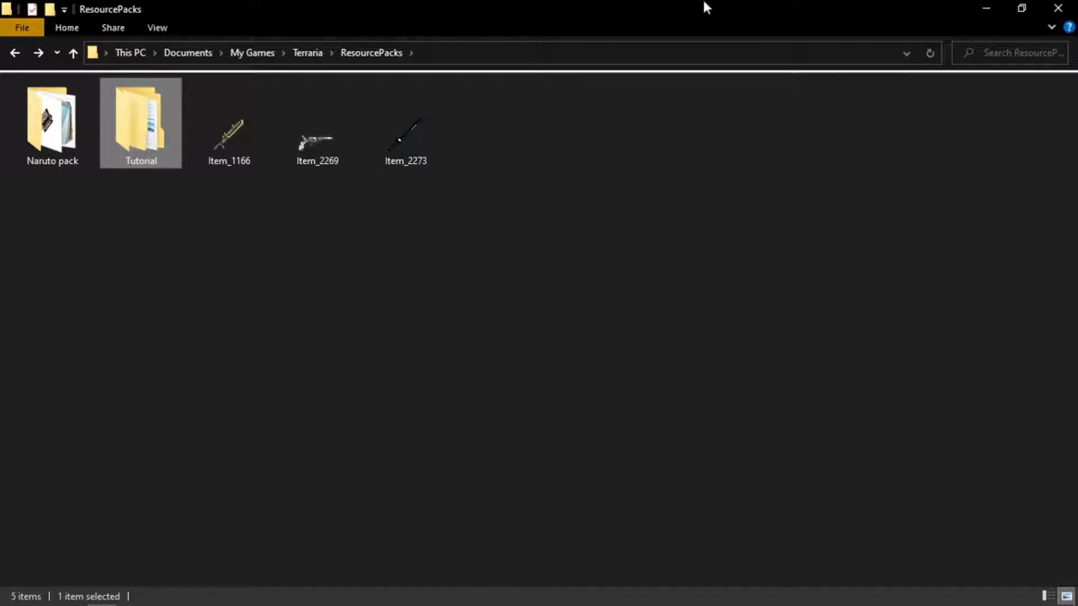
Step: Bring up the Terraria forum's Steam Workshop guide in Chrome, then minimize Chrome
{"action": "left_click", "coordinate": [991, 7]}
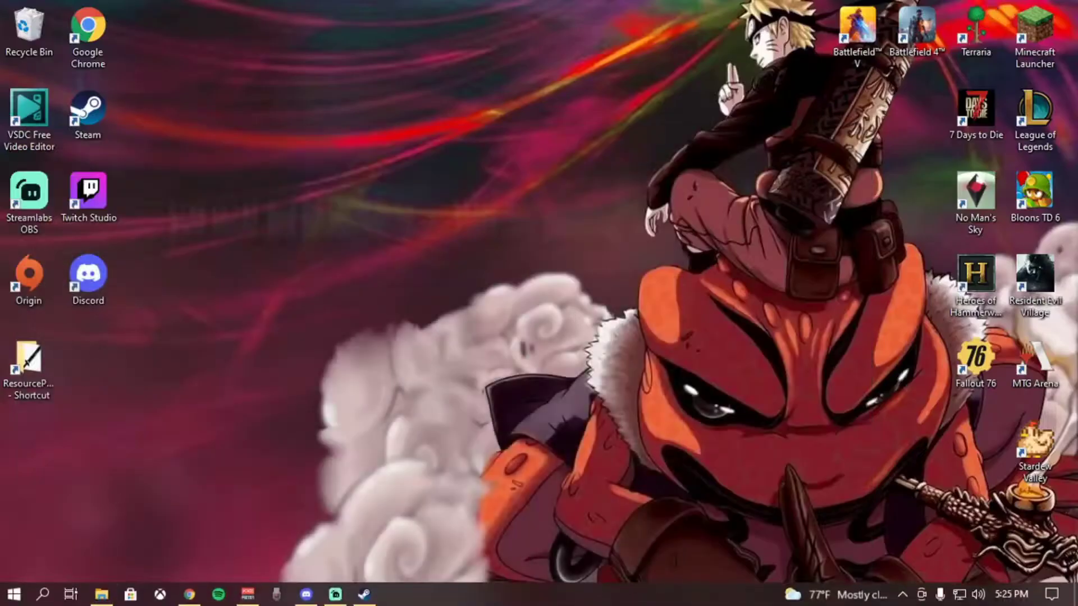
{"action": "left_click", "coordinate": [189, 594]}
{"action": "scroll", "coordinate": [550, 272], "scroll_direction": "up", "scroll_amount": 3}
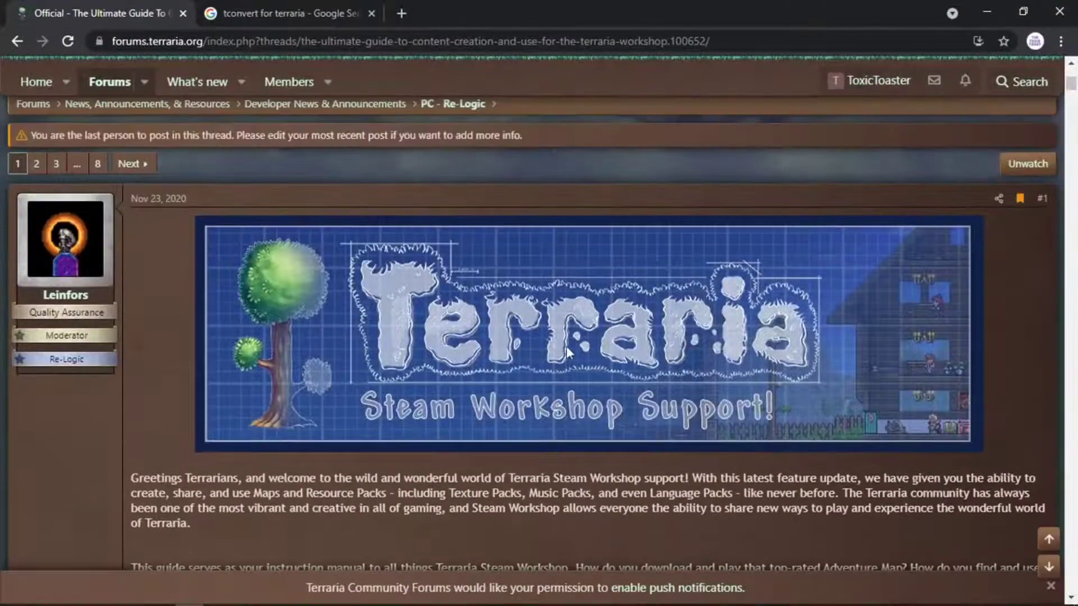
{"action": "scroll", "coordinate": [565, 348], "scroll_direction": "down", "scroll_amount": 2}
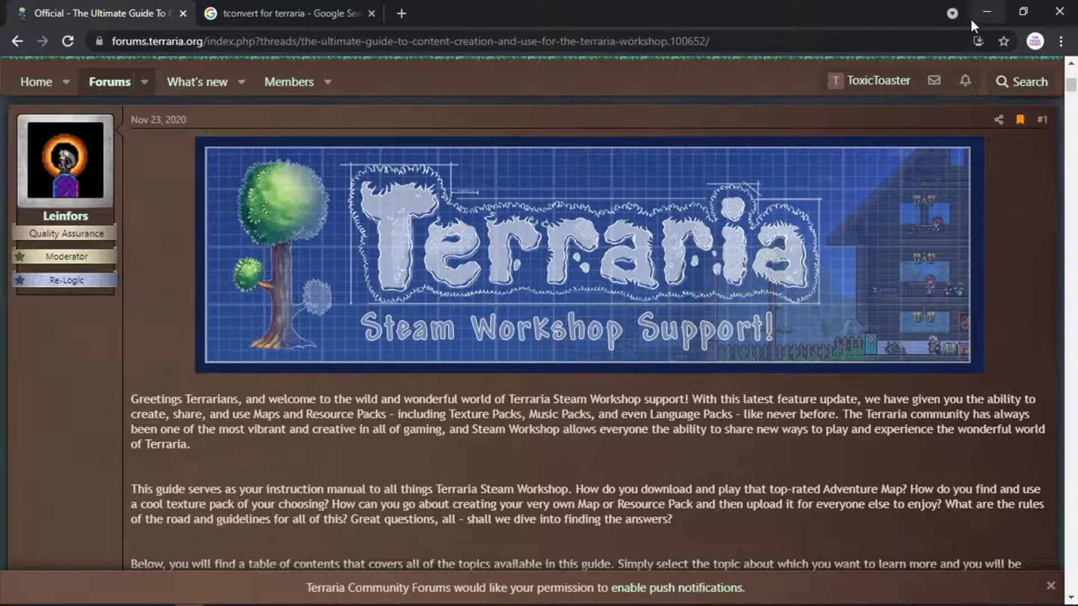
{"action": "left_click", "coordinate": [1023, 11]}
{"action": "left_click", "coordinate": [504, 69]}
{"action": "left_click", "coordinate": [997, 7]}
Step: On Terraria's Steam library page, choose Manage > Browse local files
{"action": "left_click", "coordinate": [361, 596]}
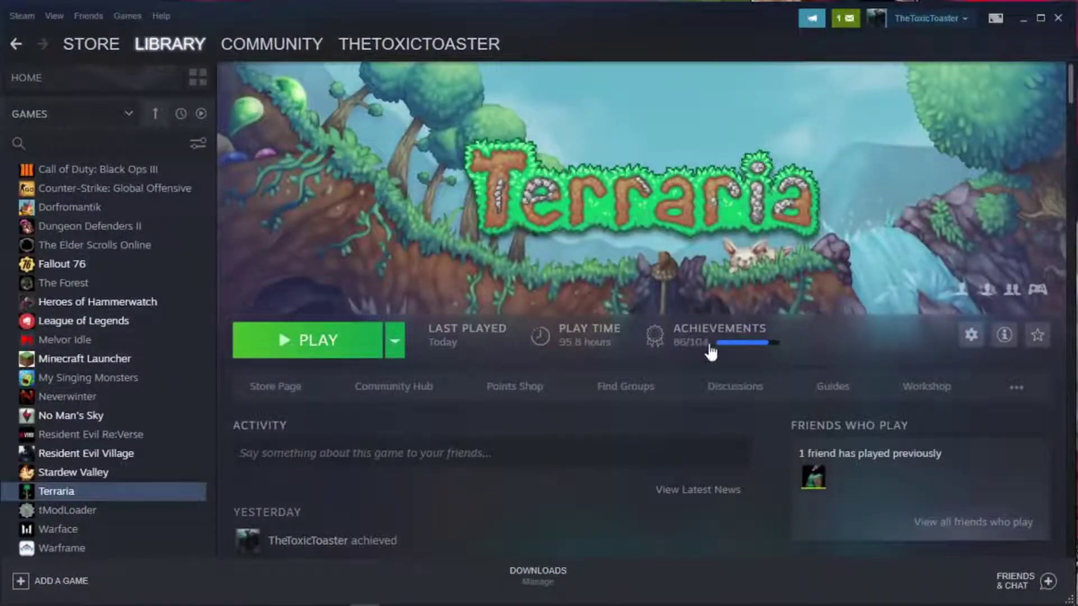
{"action": "left_click", "coordinate": [972, 338]}
{"action": "mouse_move", "coordinate": [1016, 405]}
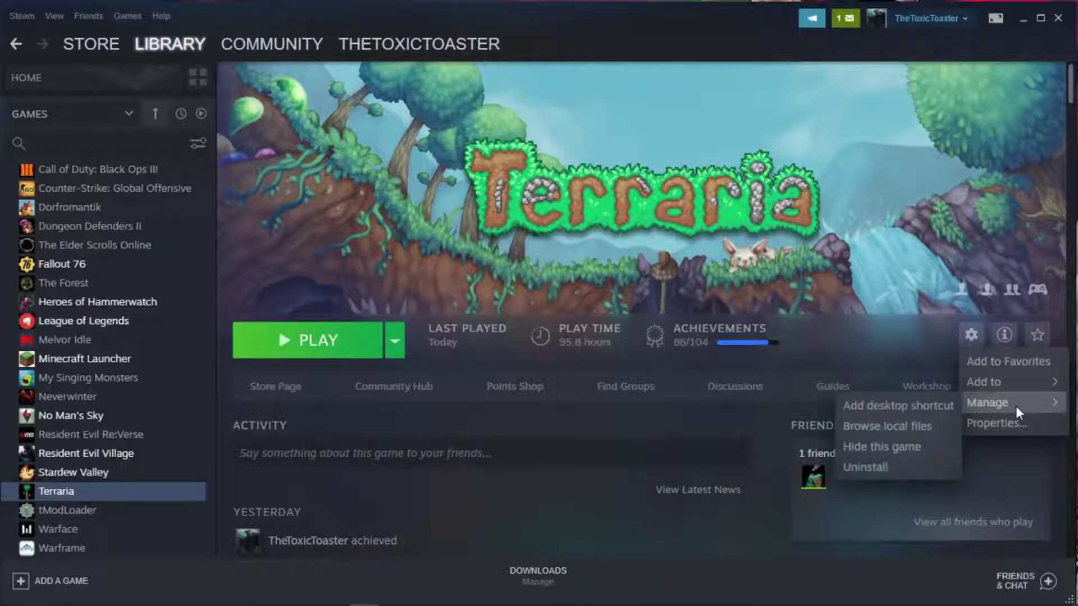
{"action": "left_click", "coordinate": [918, 427]}
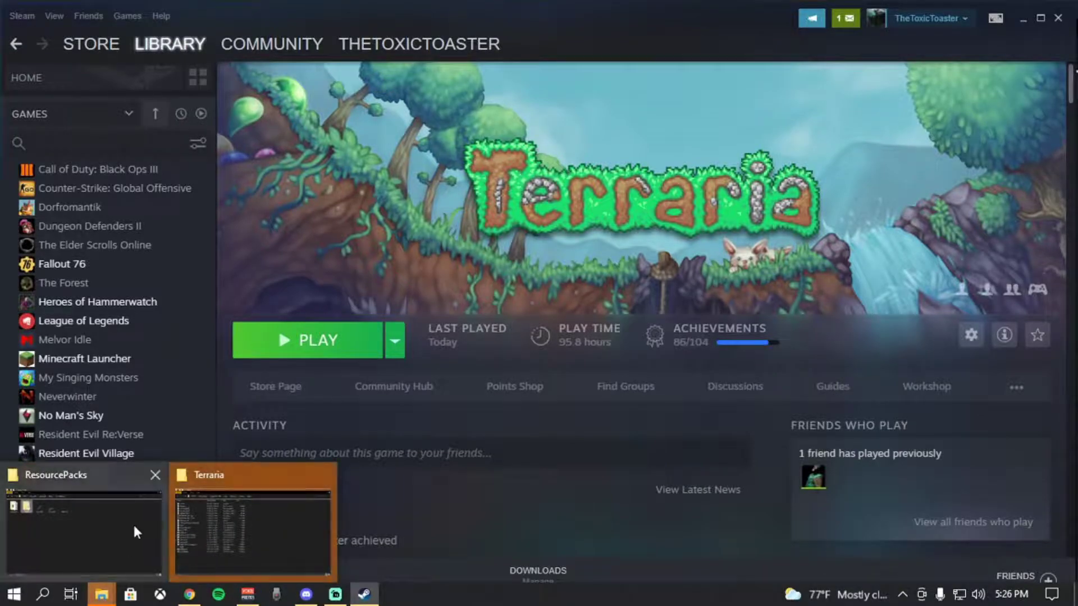
Step: In the Terraria install folder, open Content > Images and scroll its 11,859 items
{"action": "left_click", "coordinate": [238, 517]}
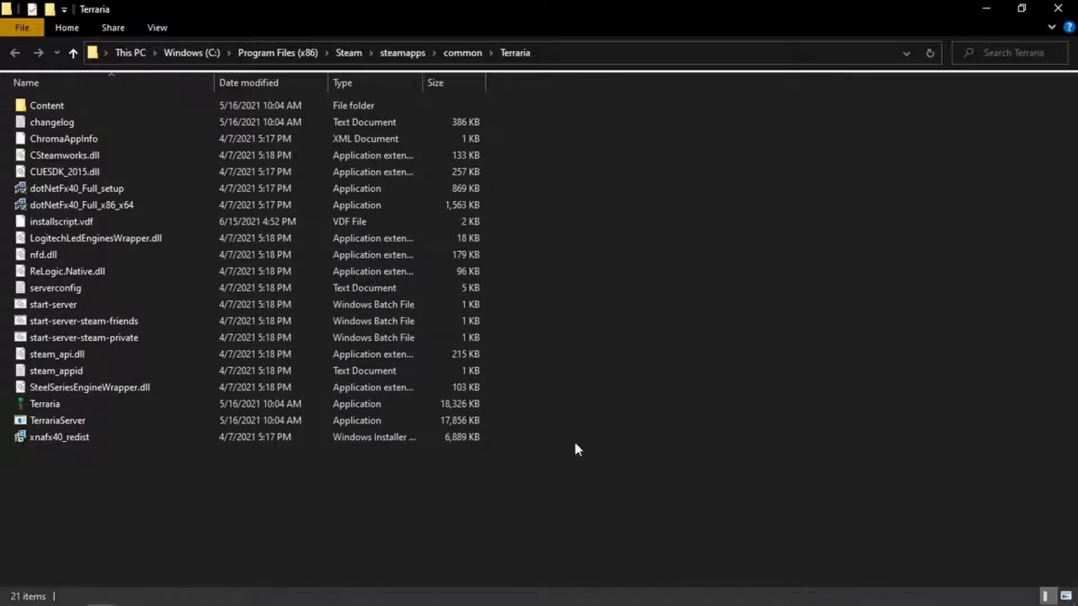
{"action": "double_click", "coordinate": [86, 109]}
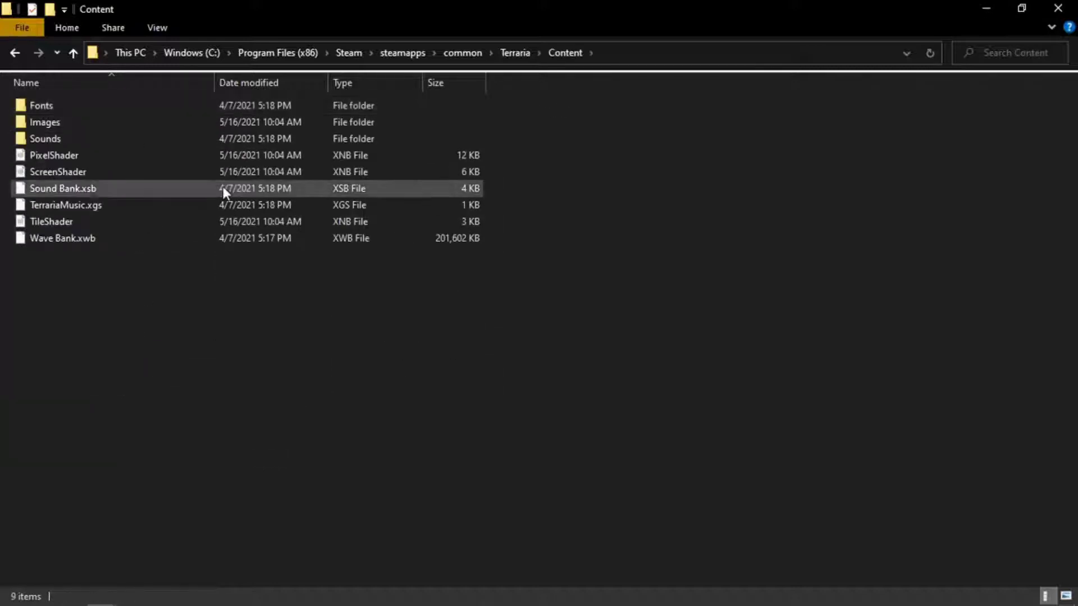
{"action": "double_click", "coordinate": [173, 121]}
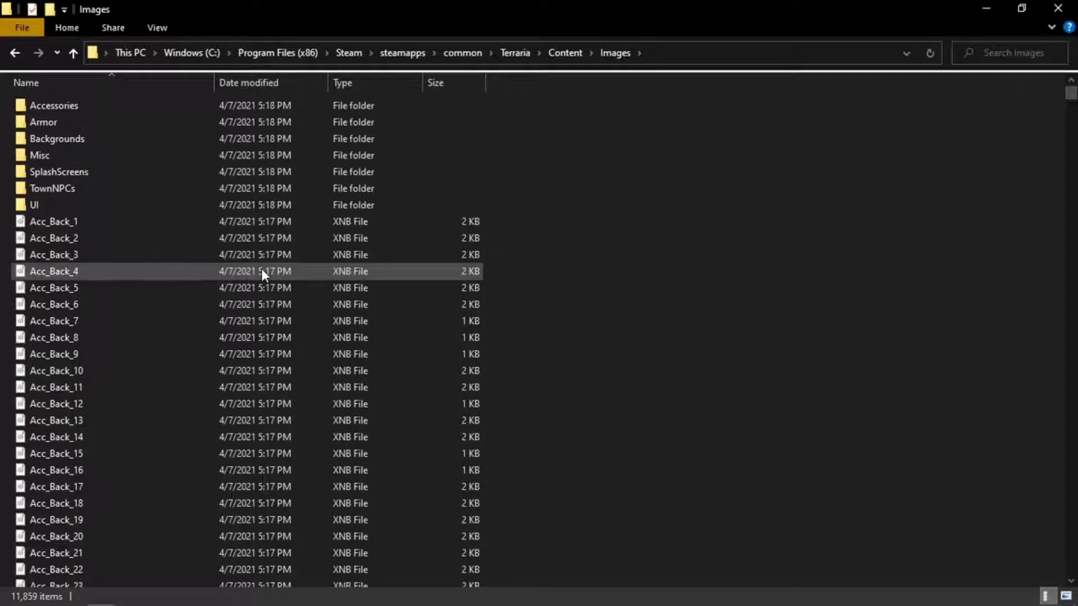
{"action": "scroll", "coordinate": [207, 273], "scroll_direction": "down", "scroll_amount": 7}
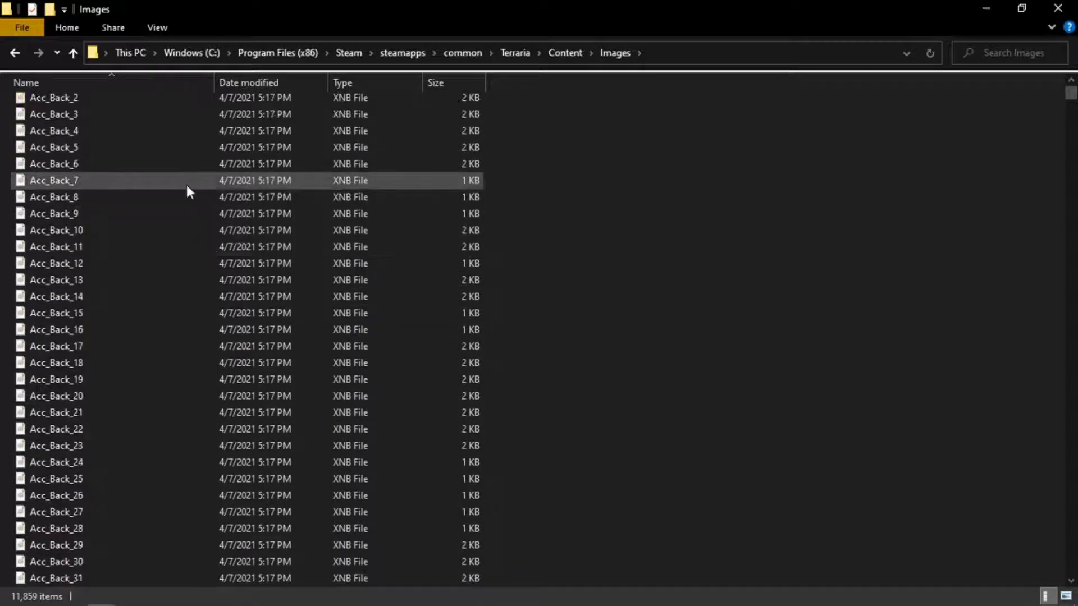
{"action": "scroll", "coordinate": [213, 288], "scroll_direction": "down", "scroll_amount": 4}
{"action": "scroll", "coordinate": [220, 305], "scroll_direction": "up", "scroll_amount": 11}
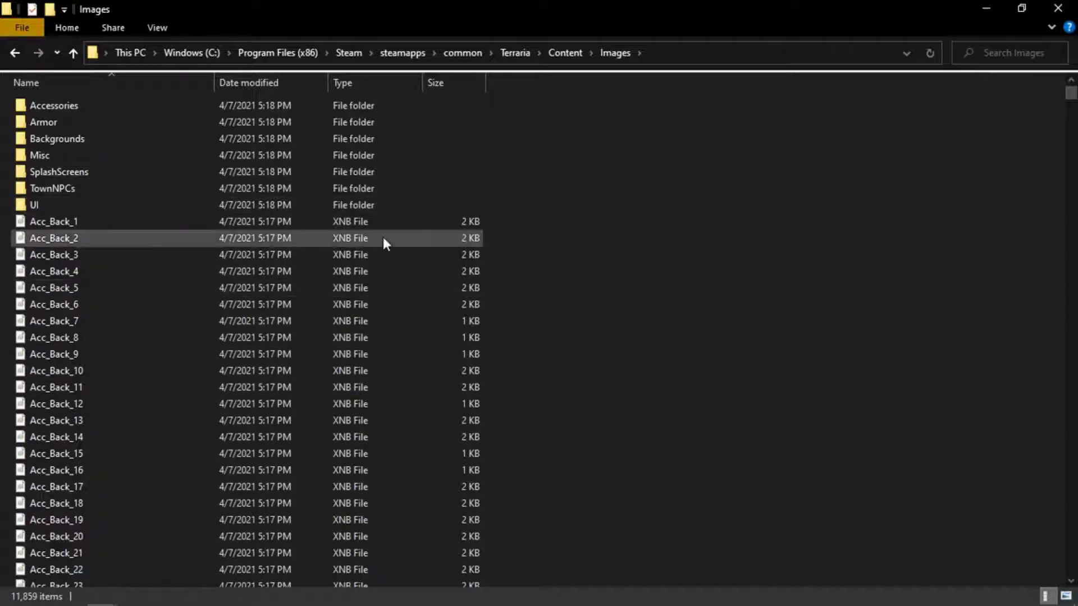
Step: Open the TConvert forum thread from Google results and scroll to its v1.0.2.1 downloads
{"action": "left_click", "coordinate": [985, 8]}
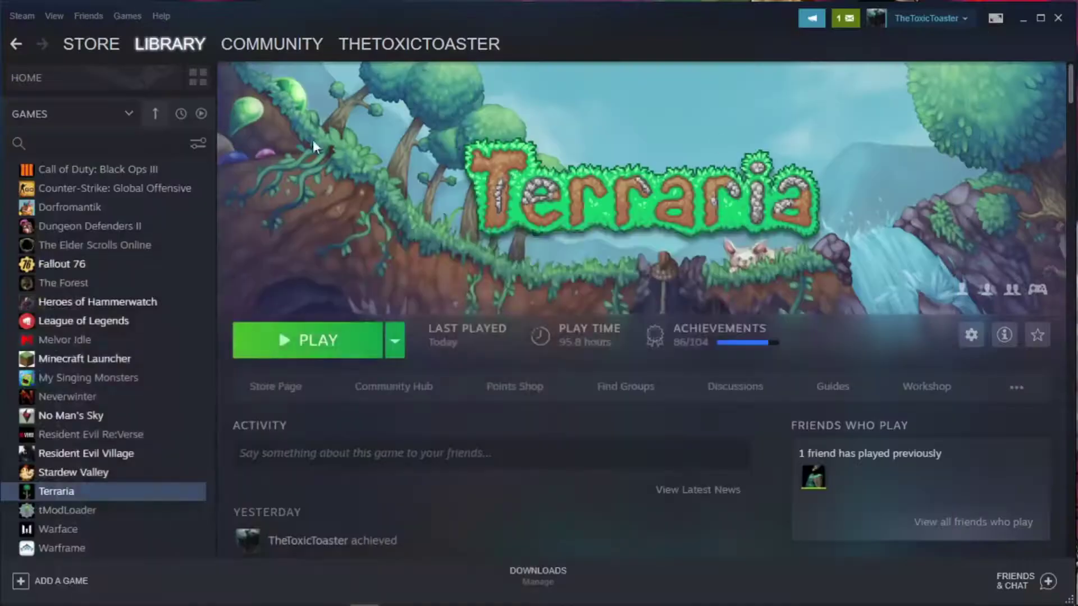
{"action": "left_click", "coordinate": [1025, 18]}
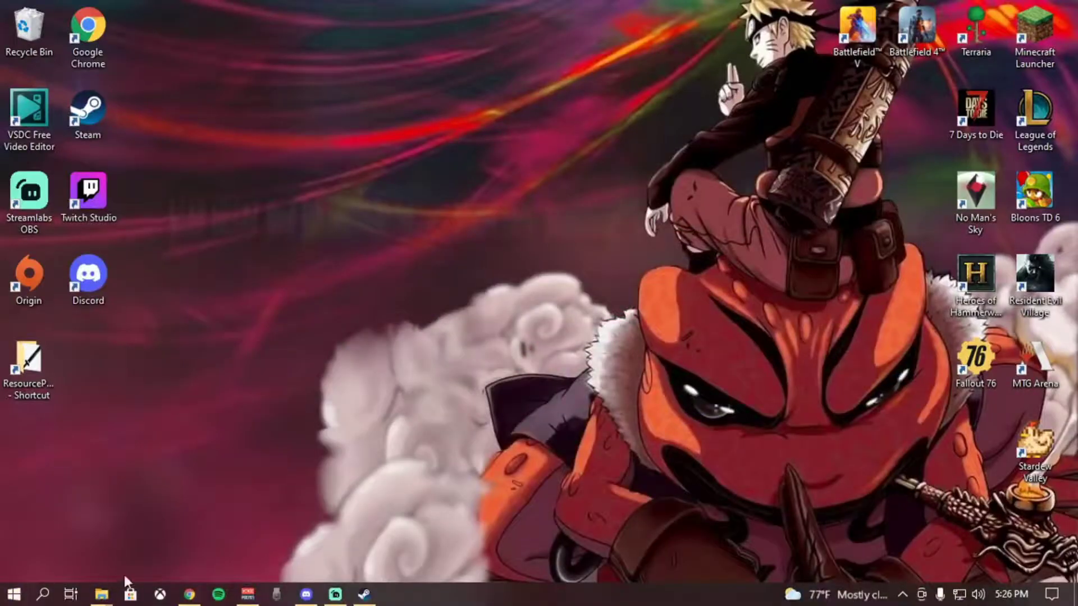
{"action": "left_click", "coordinate": [190, 594]}
{"action": "left_click", "coordinate": [292, 13]}
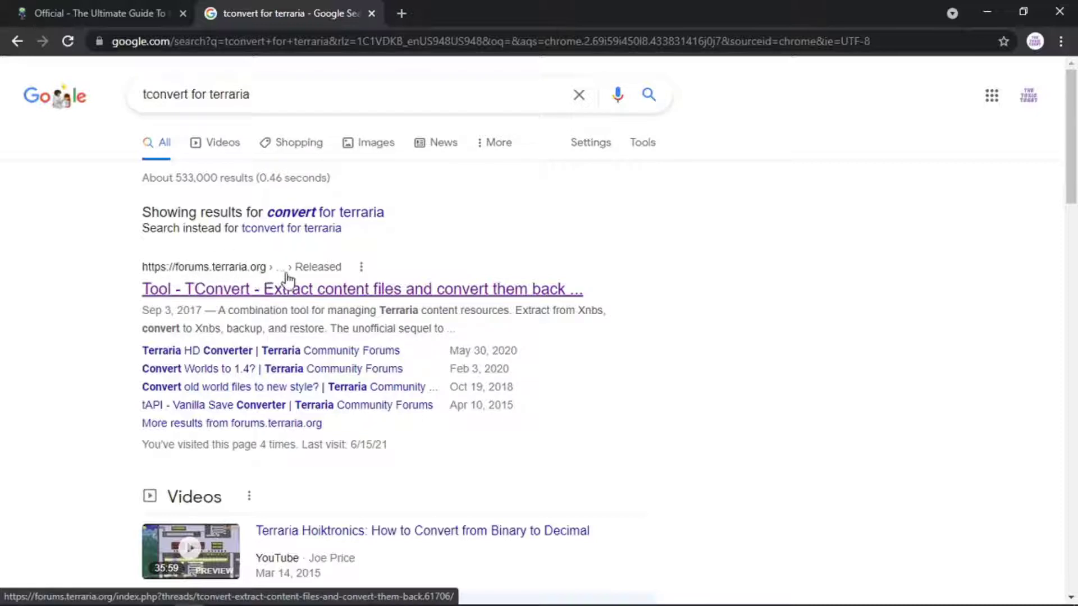
{"action": "left_click", "coordinate": [304, 293]}
{"action": "scroll", "coordinate": [508, 321], "scroll_direction": "down", "scroll_amount": 11}
{"action": "scroll", "coordinate": [572, 298], "scroll_direction": "down", "scroll_amount": 12}
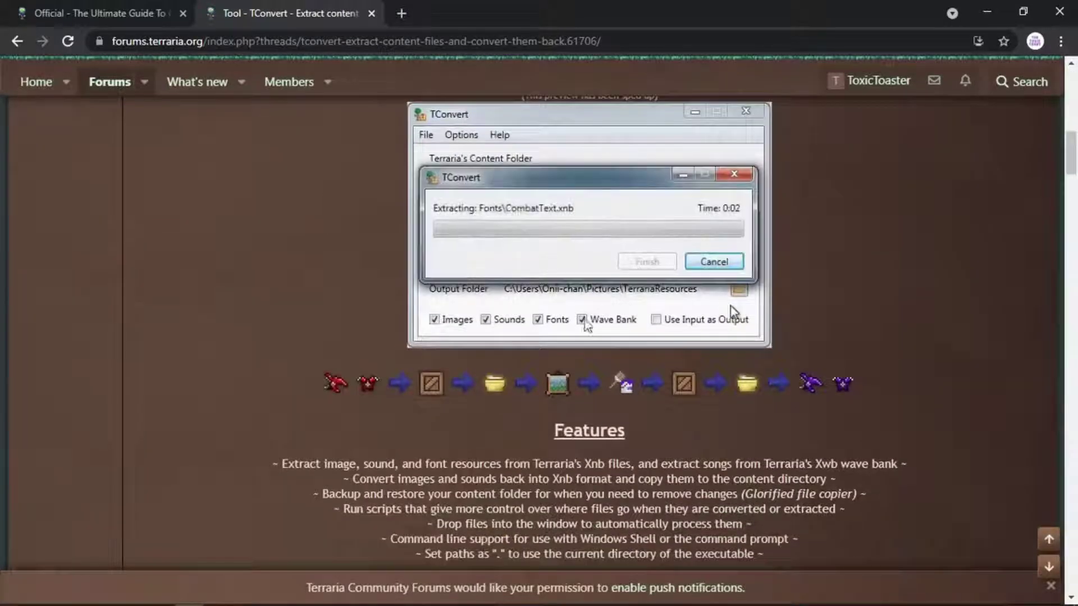
{"action": "scroll", "coordinate": [545, 292], "scroll_direction": "up", "scroll_amount": 3}
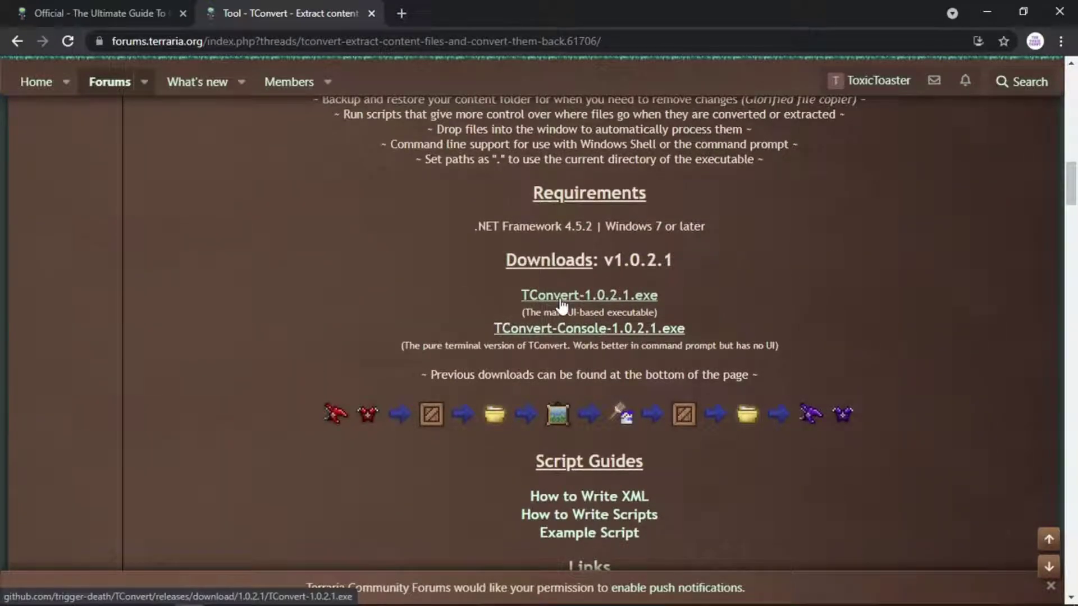
Step: Launch TConvert by searching 'tcon' in Start, and drag its window to the desktop centre
{"action": "key", "text": "super"}
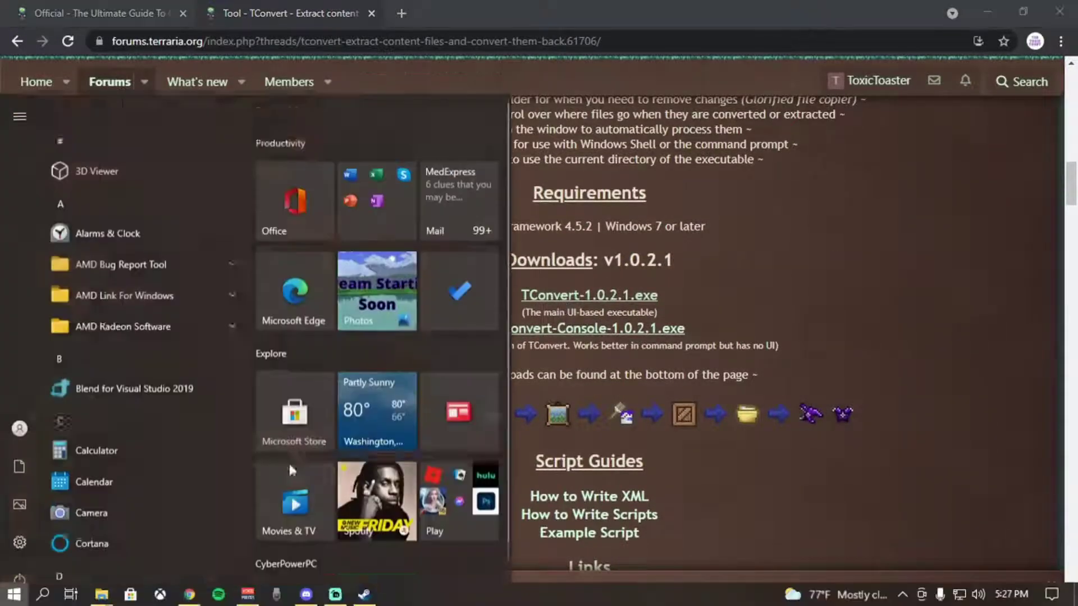
{"action": "type", "text": "tcon"}
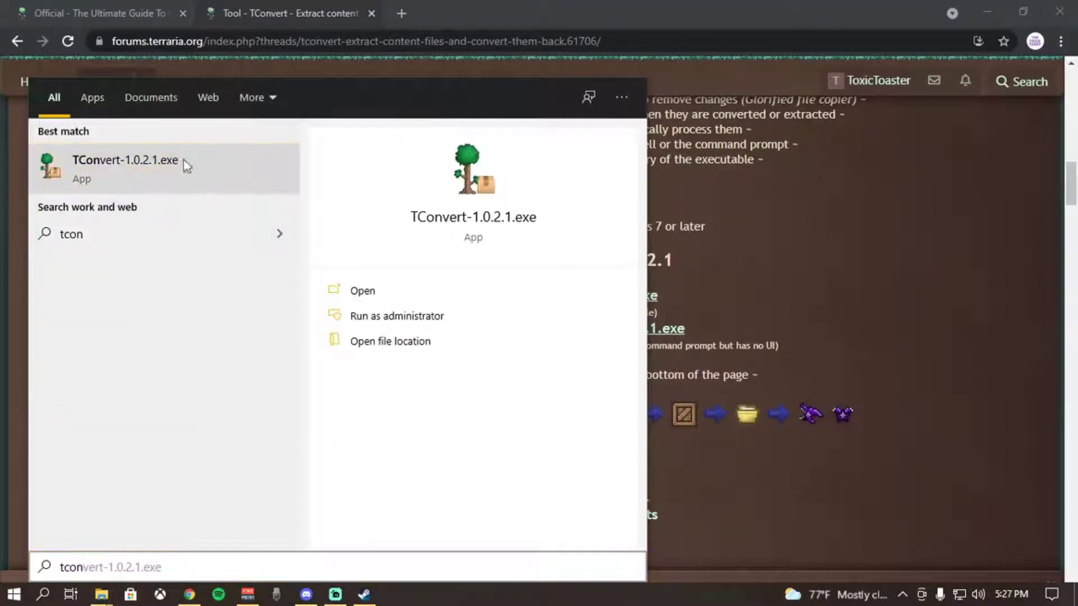
{"action": "key", "text": "Return"}
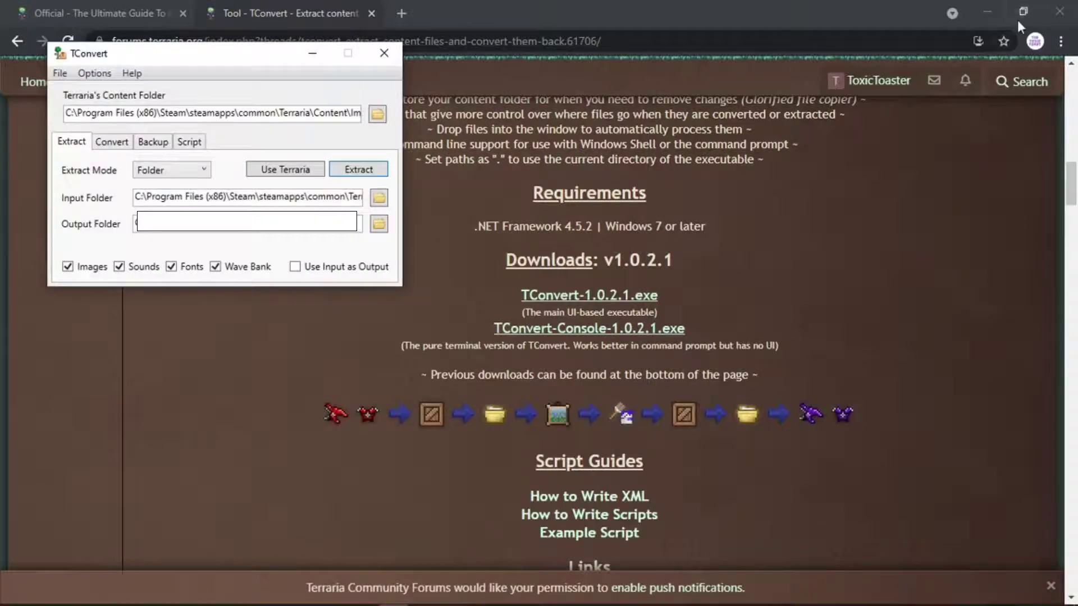
{"action": "left_click", "coordinate": [985, 10]}
{"action": "left_click_drag", "start_coordinate": [150, 59], "coordinate": [427, 90]}
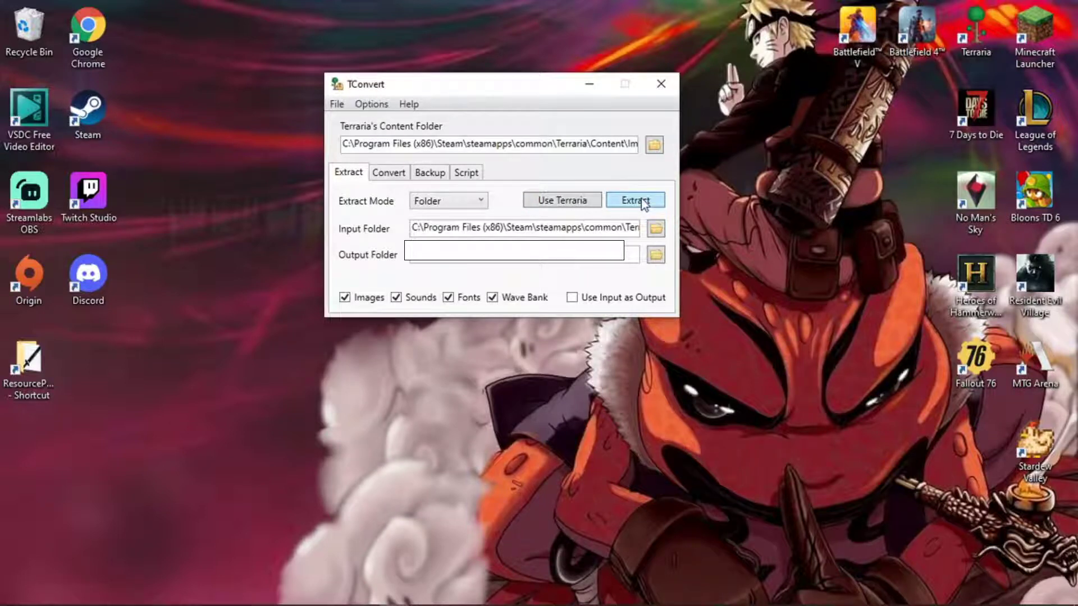
Step: Browse for TConvert's input folder and expand the Steam install folder
{"action": "left_click", "coordinate": [657, 229]}
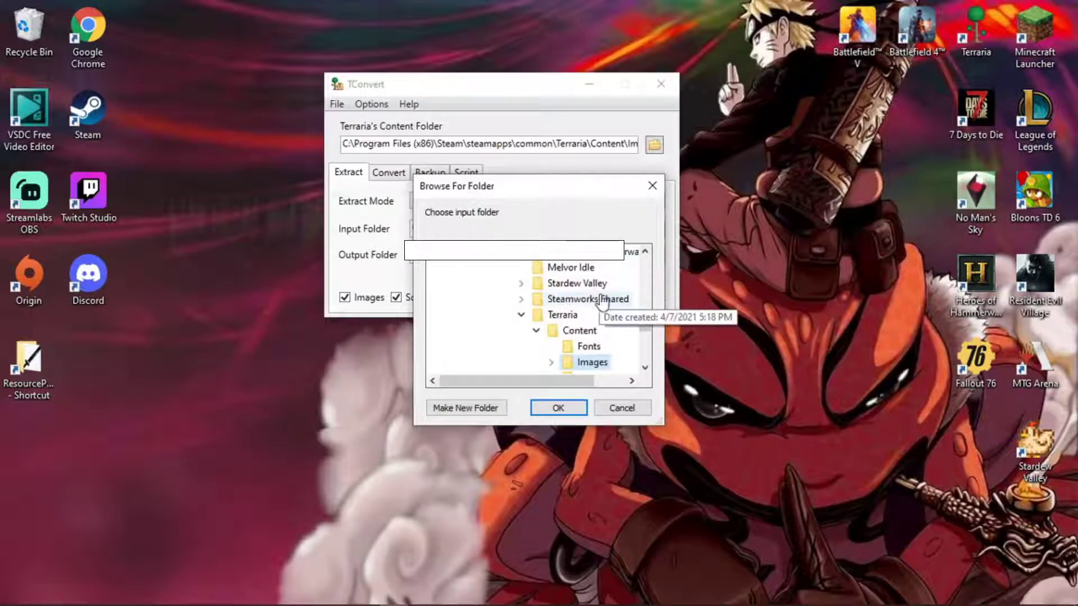
{"action": "scroll", "coordinate": [592, 301], "scroll_direction": "up", "scroll_amount": 10}
{"action": "scroll", "coordinate": [550, 278], "scroll_direction": "up", "scroll_amount": 10}
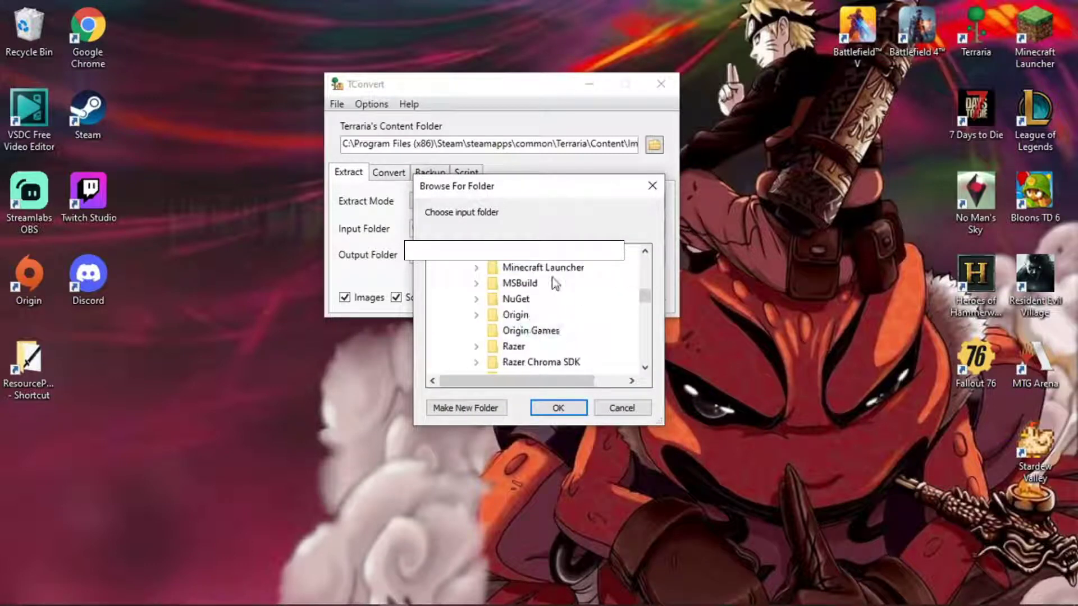
{"action": "scroll", "coordinate": [532, 275], "scroll_direction": "down", "scroll_amount": 1}
{"action": "scroll", "coordinate": [522, 306], "scroll_direction": "up", "scroll_amount": 5}
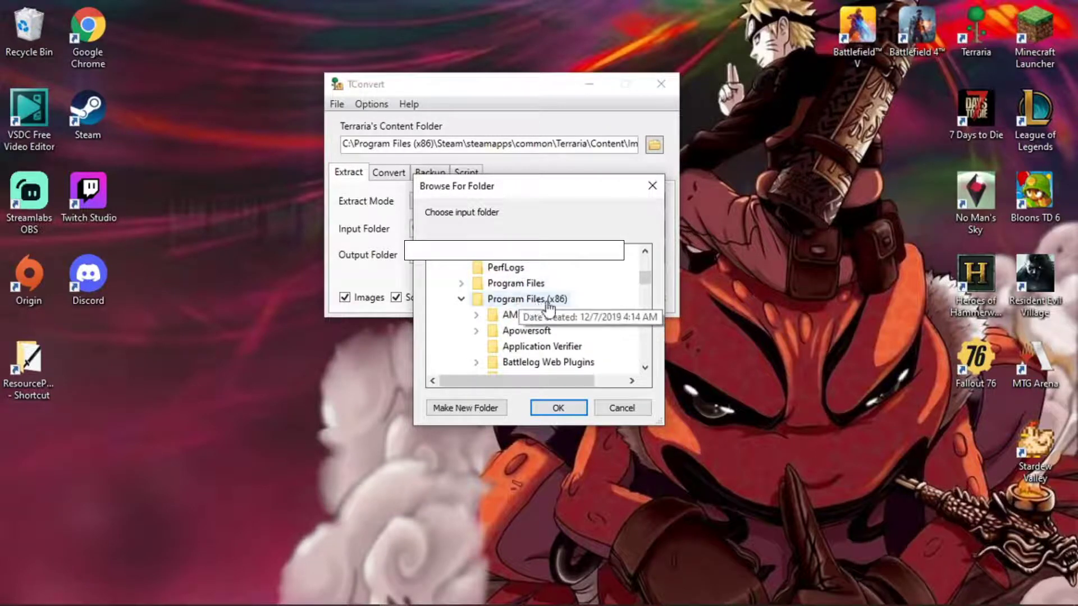
{"action": "scroll", "coordinate": [531, 295], "scroll_direction": "up", "scroll_amount": 3}
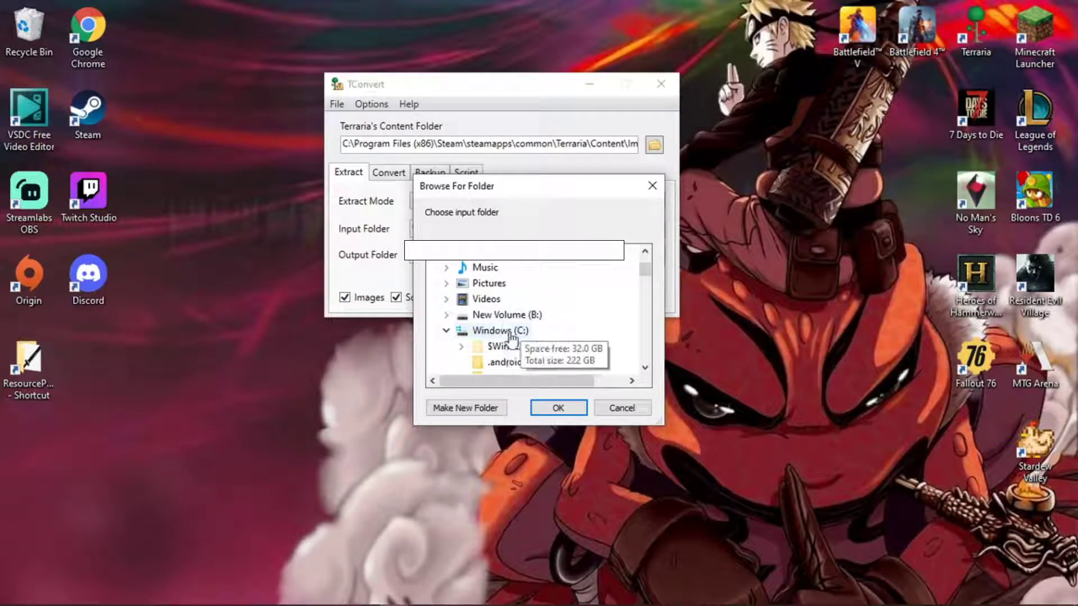
{"action": "scroll", "coordinate": [491, 342], "scroll_direction": "down", "scroll_amount": 3}
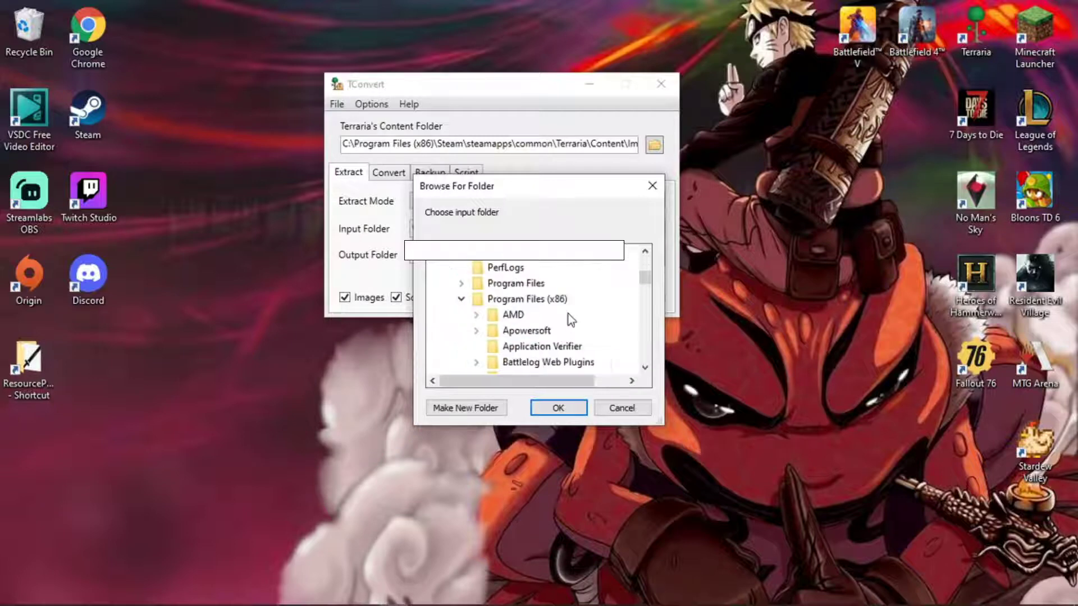
{"action": "scroll", "coordinate": [518, 307], "scroll_direction": "down", "scroll_amount": 5}
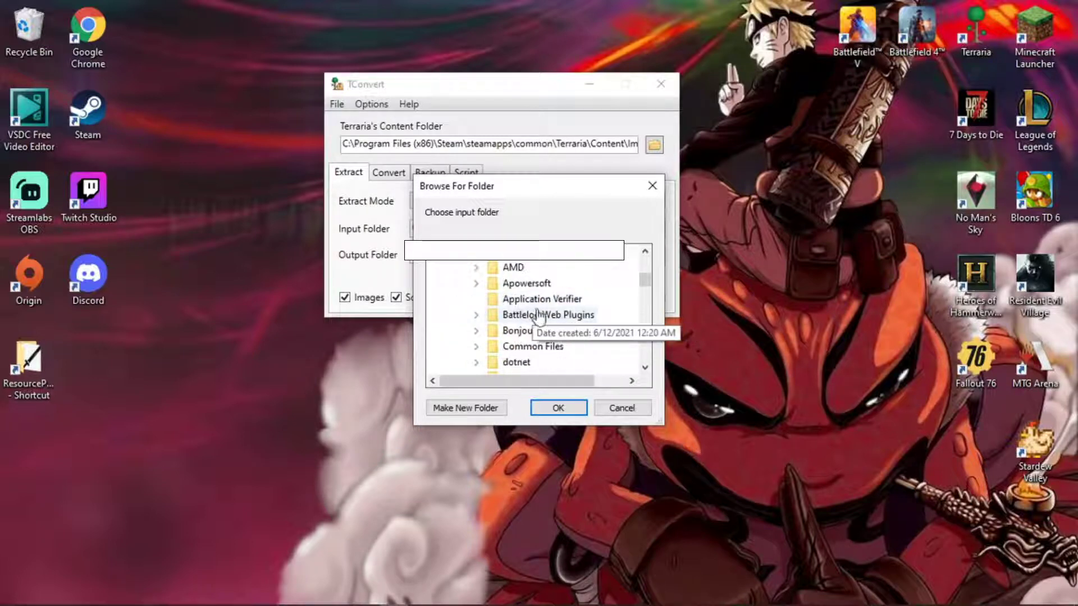
{"action": "scroll", "coordinate": [518, 314], "scroll_direction": "down", "scroll_amount": 4}
{"action": "double_click", "coordinate": [514, 313]}
Step: Select Steam\steamapps\common\Terraria\Content\Images as the input folder and confirm
{"action": "scroll", "coordinate": [520, 323], "scroll_direction": "down", "scroll_amount": 1}
{"action": "scroll", "coordinate": [522, 317], "scroll_direction": "down", "scroll_amount": 5}
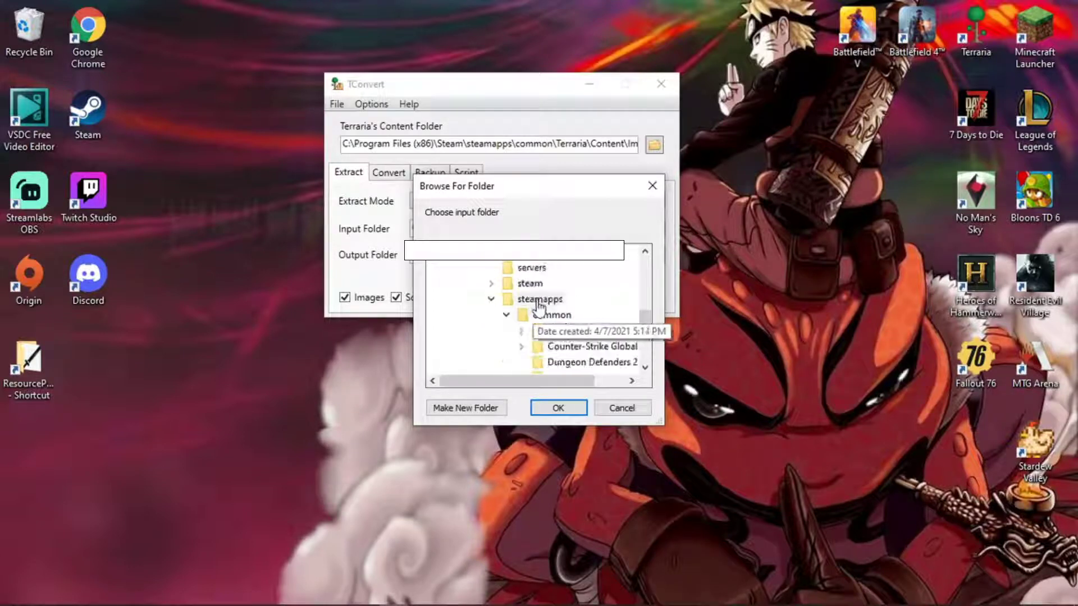
{"action": "scroll", "coordinate": [559, 319], "scroll_direction": "down", "scroll_amount": 6}
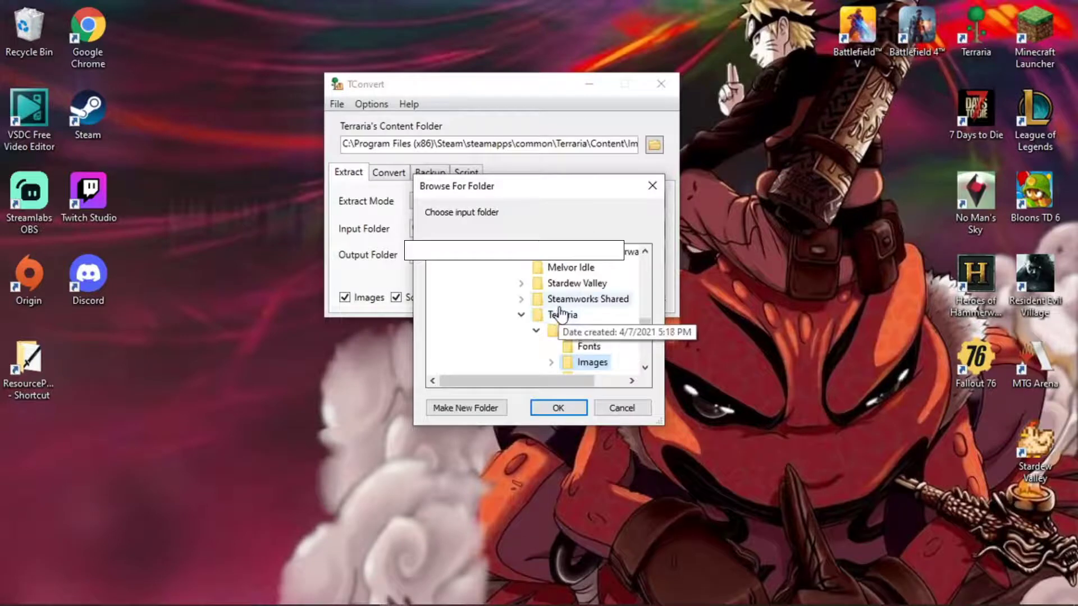
{"action": "scroll", "coordinate": [563, 303], "scroll_direction": "up", "scroll_amount": 1}
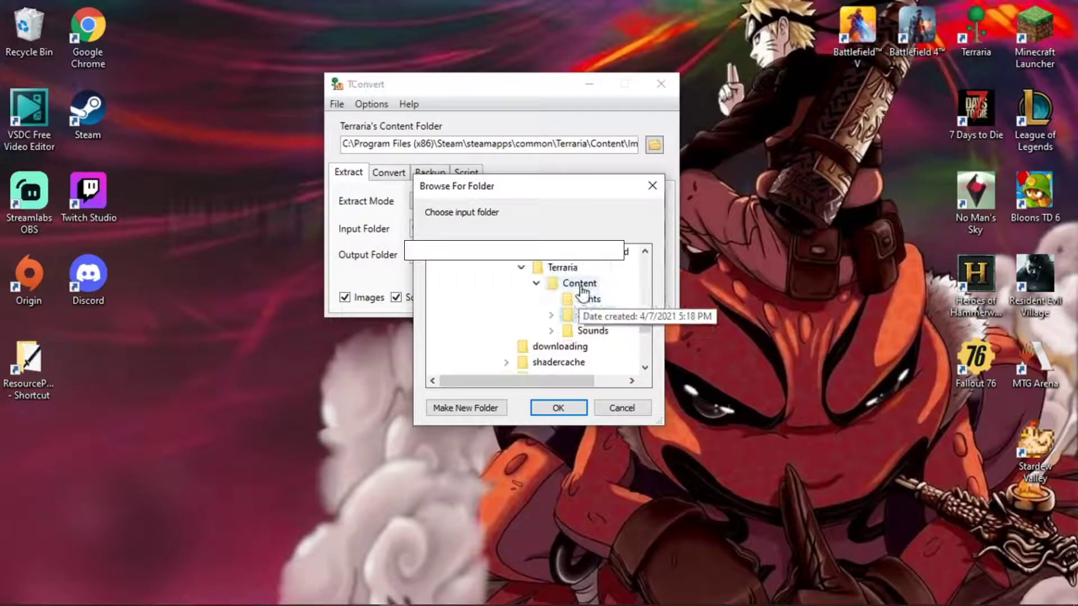
{"action": "left_click", "coordinate": [595, 315]}
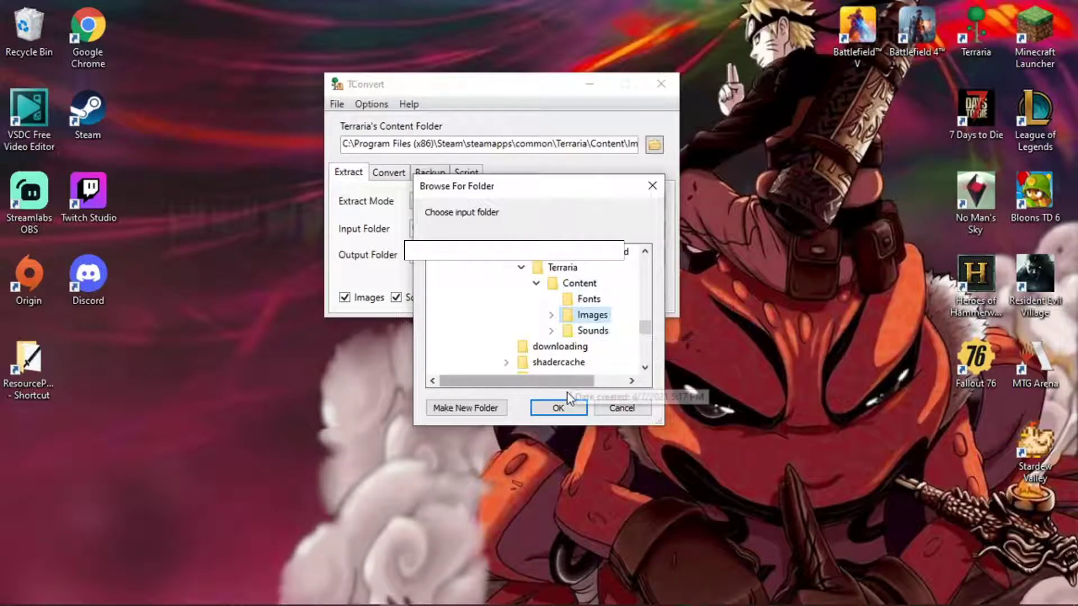
{"action": "left_click", "coordinate": [567, 405]}
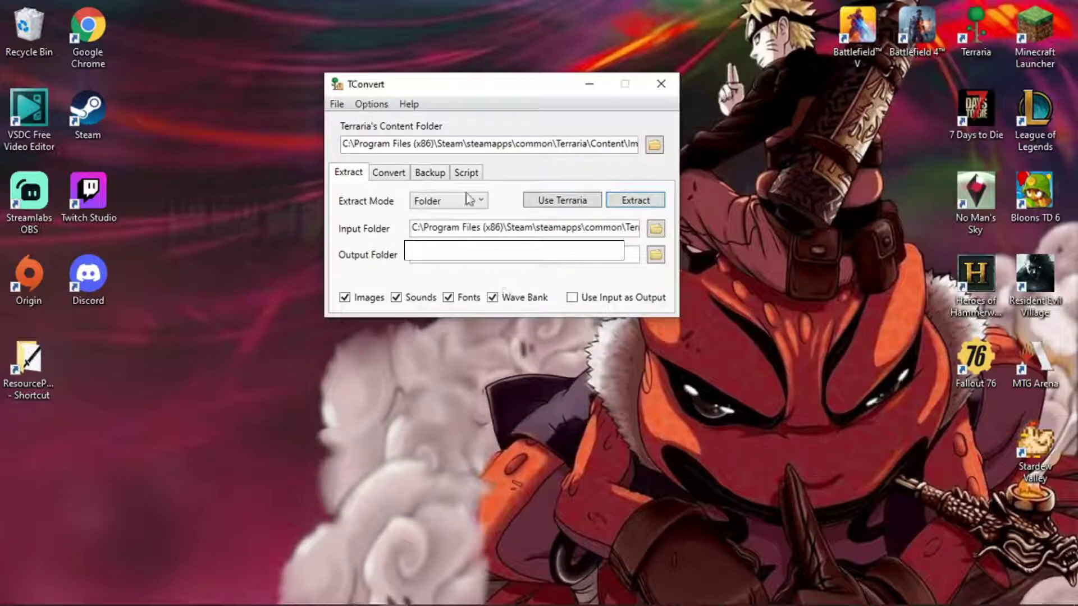
Step: Make a new 'Terraria Images' desktop folder as the output, reposition it, and start Extract
{"action": "left_click", "coordinate": [656, 256]}
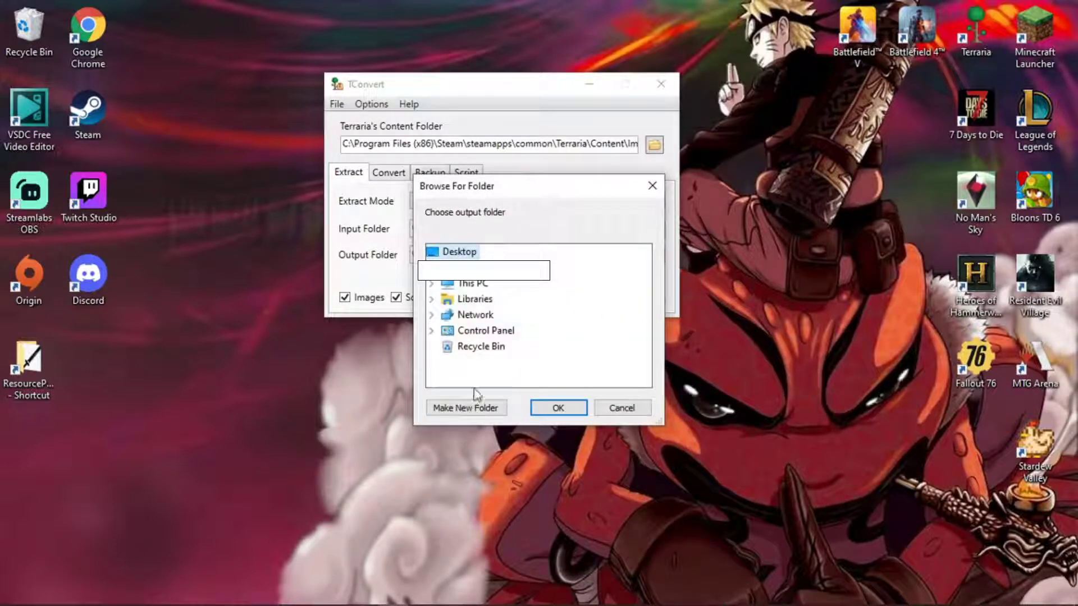
{"action": "left_click", "coordinate": [476, 410]}
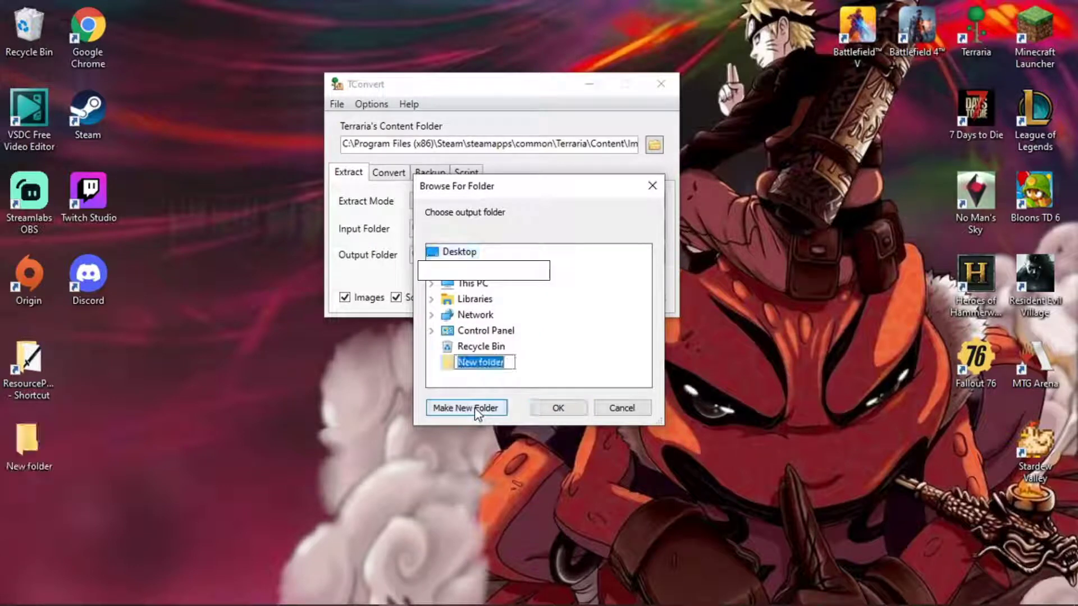
{"action": "key", "text": "BackSpace"}
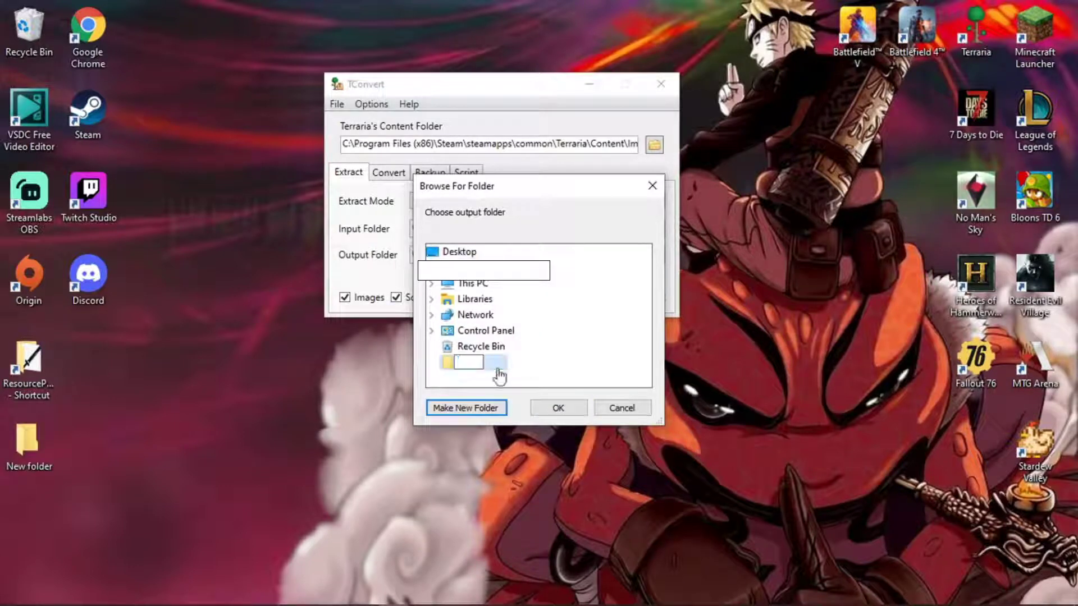
{"action": "type", "text": "Terraria Images"}
{"action": "key", "text": "Return"}
{"action": "left_click", "coordinate": [570, 408]}
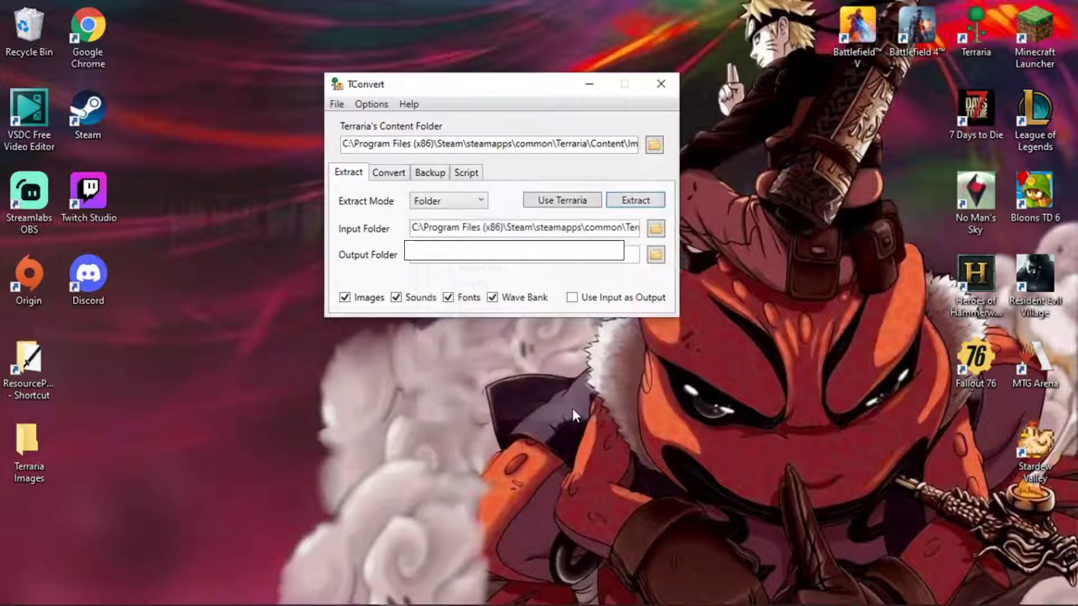
{"action": "left_click_drag", "start_coordinate": [27, 443], "coordinate": [65, 347]}
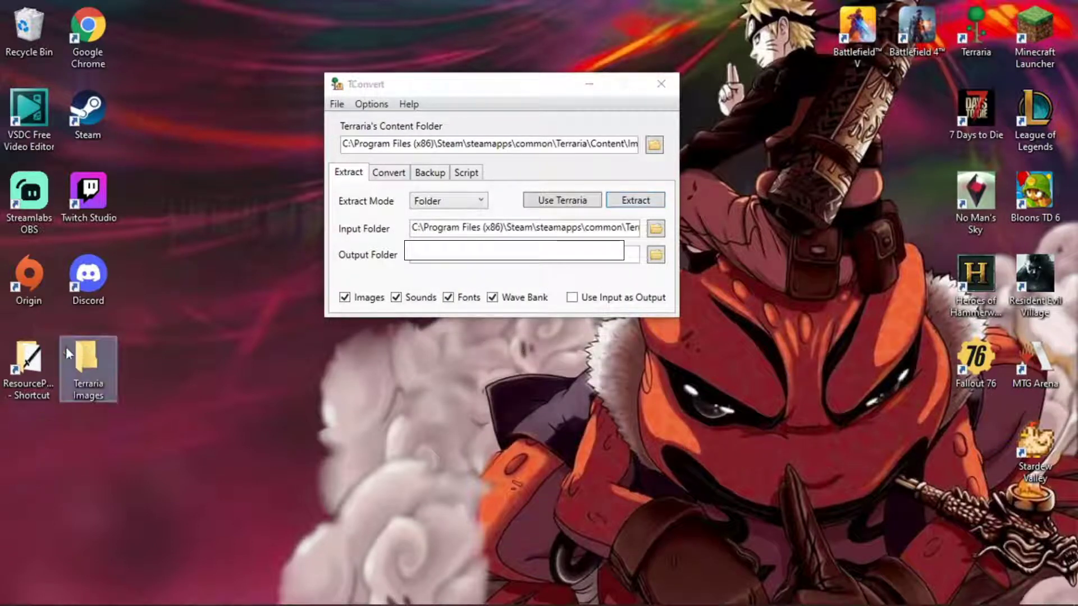
{"action": "left_click", "coordinate": [631, 199]}
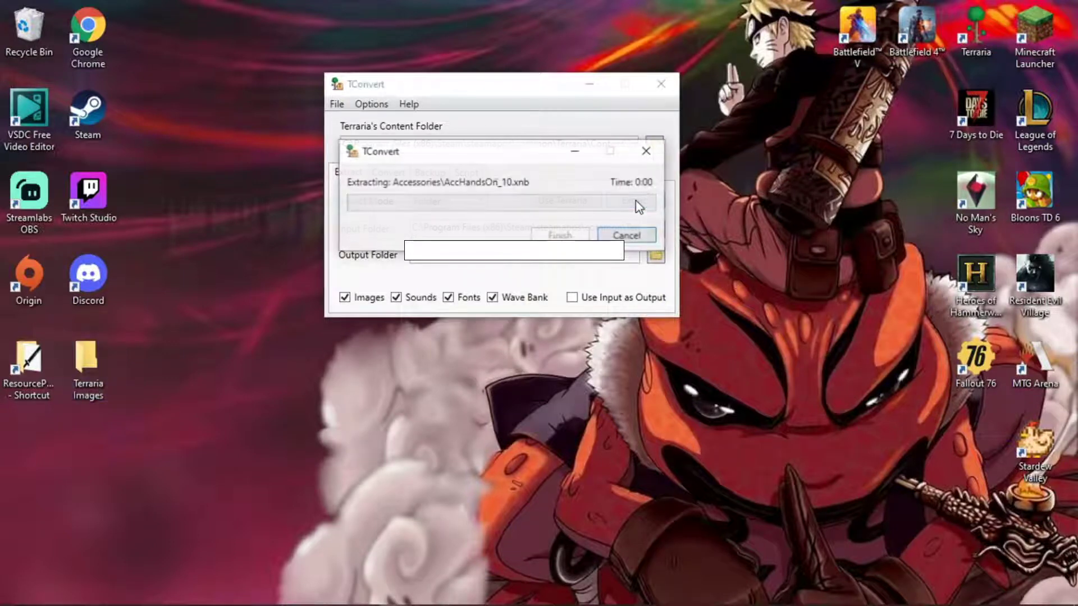